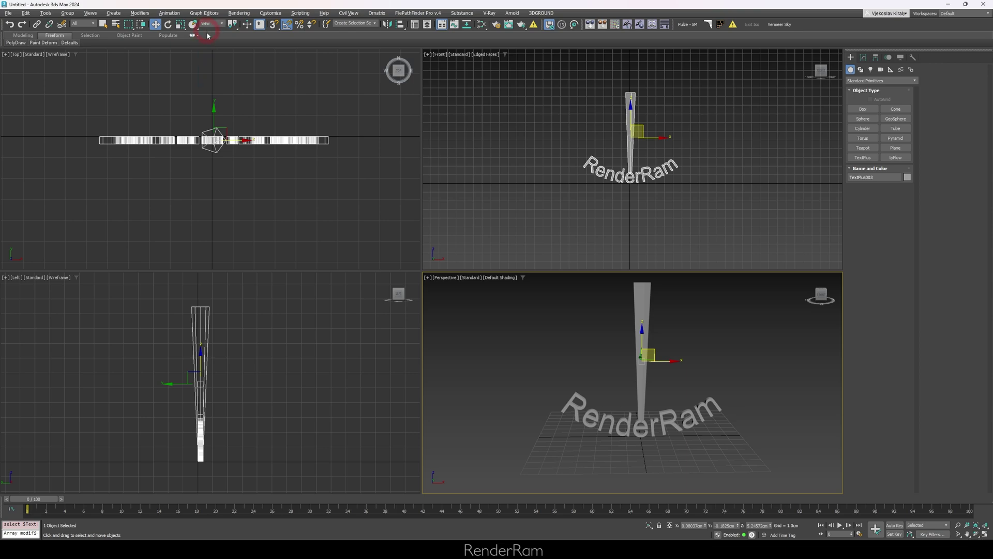
Examine how the text object's move axes are oriented in each viewport under the View reference coordinate system
{"action": "right_click", "coordinate": [524, 209]}
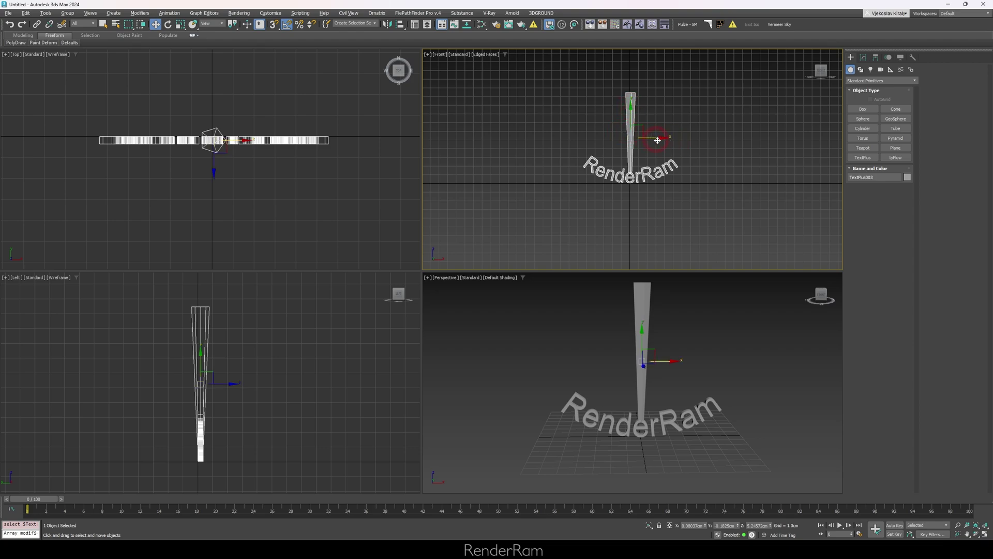
{"action": "right_click", "coordinate": [275, 332]}
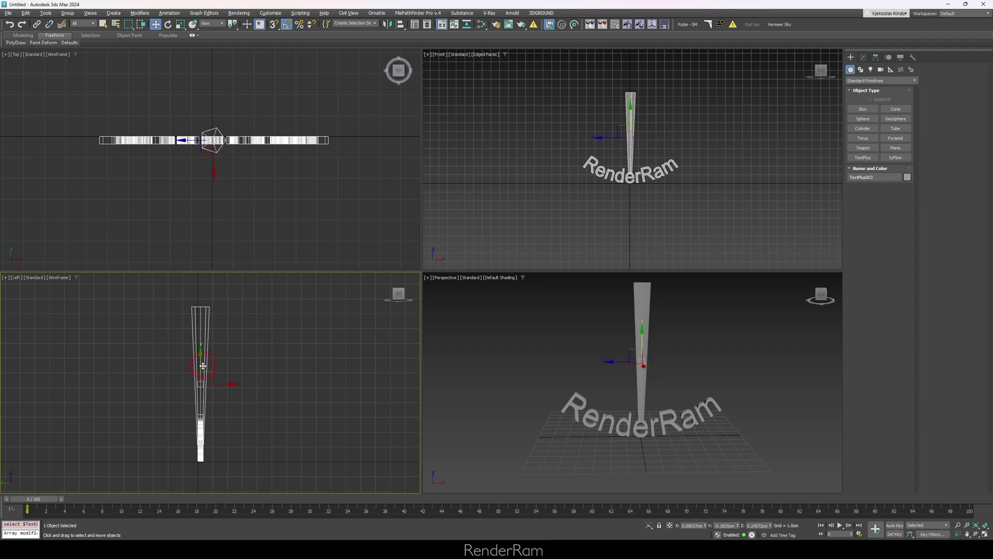
{"action": "right_click", "coordinate": [234, 197]}
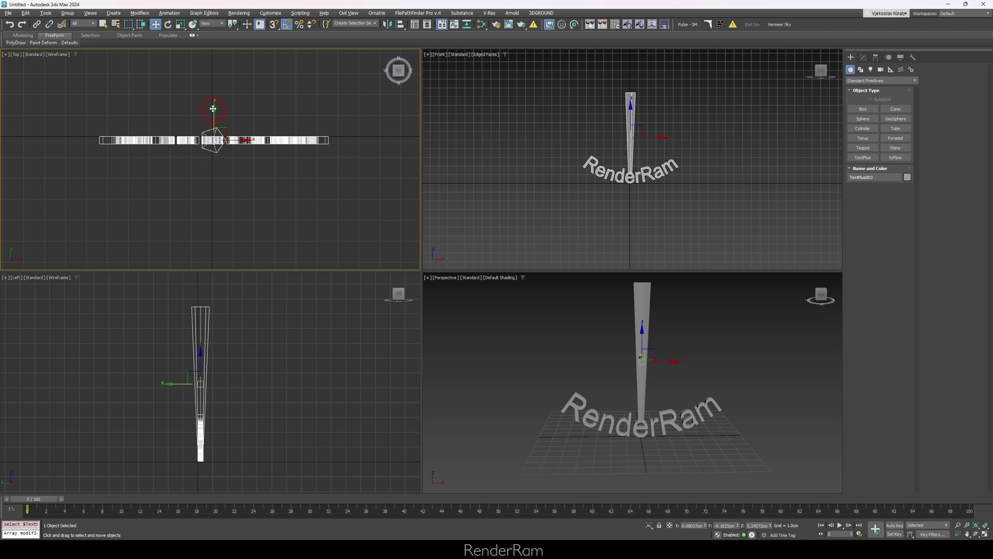
{"action": "right_click", "coordinate": [563, 334]}
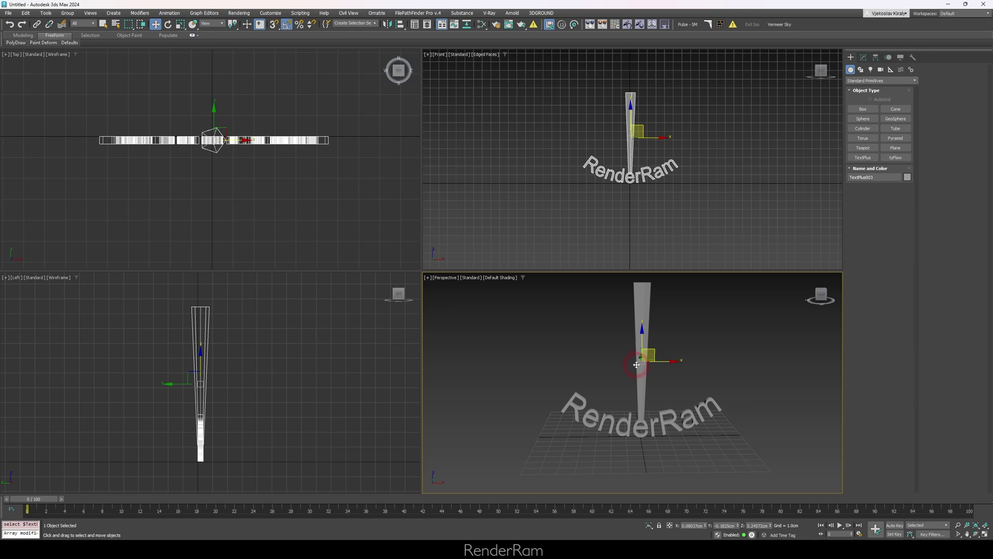
{"action": "mouse_move", "coordinate": [636, 364]}
{"action": "middle_mouse_down", "text": "alt"}
{"action": "mouse_move", "coordinate": [652, 372]}
{"action": "mouse_move", "coordinate": [646, 366]}
{"action": "middle_mouse_up", "text": "alt"}
{"action": "right_click", "coordinate": [519, 234]}
{"action": "right_click", "coordinate": [399, 195]}
{"action": "right_click", "coordinate": [308, 305]}
{"action": "right_click", "coordinate": [541, 202]}
Set the reference coordinate system to World and compare the text object's axes across all four viewports
{"action": "left_click", "coordinate": [214, 24]}
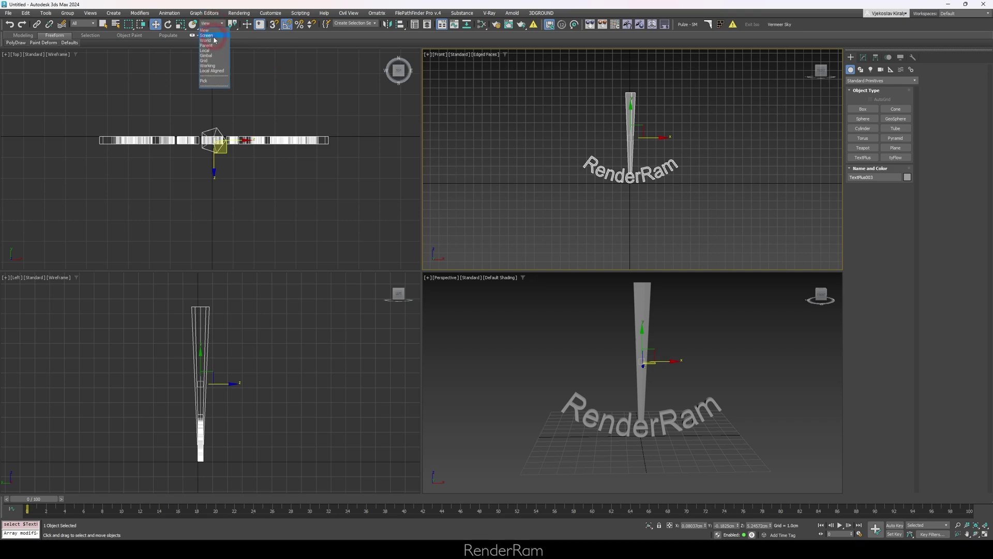
{"action": "left_click", "coordinate": [214, 40]}
{"action": "right_click", "coordinate": [670, 360]}
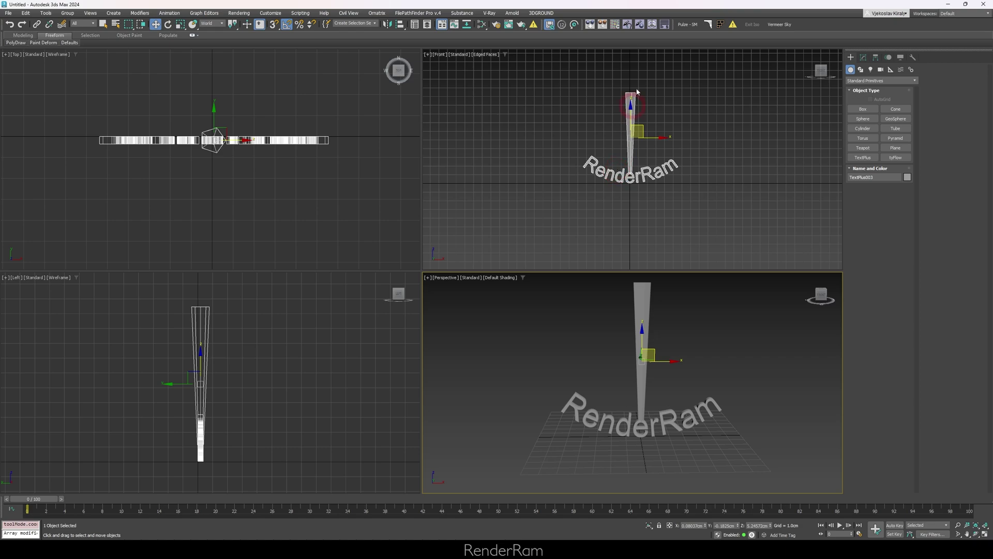
{"action": "right_click", "coordinate": [439, 155]}
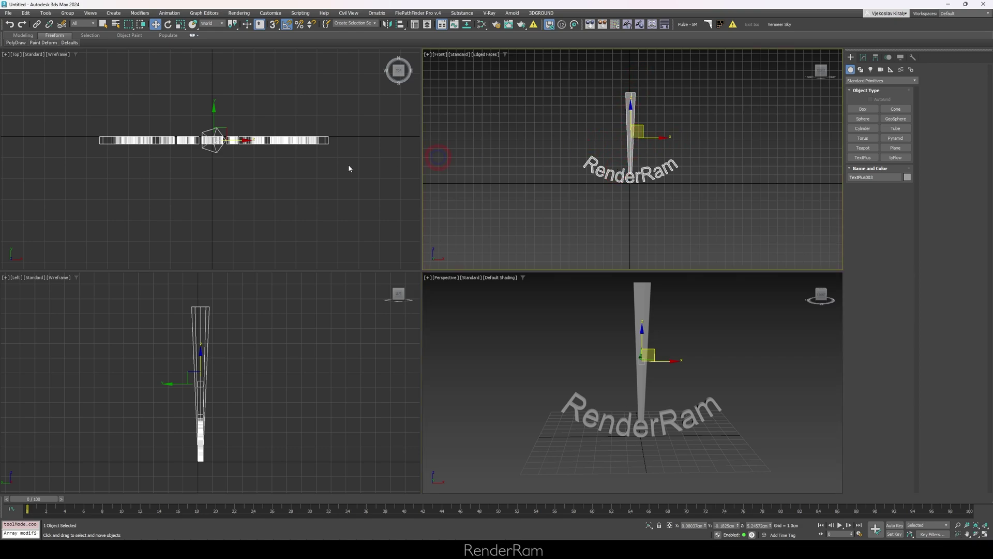
{"action": "right_click", "coordinate": [250, 342]}
{"action": "right_click", "coordinate": [212, 210]}
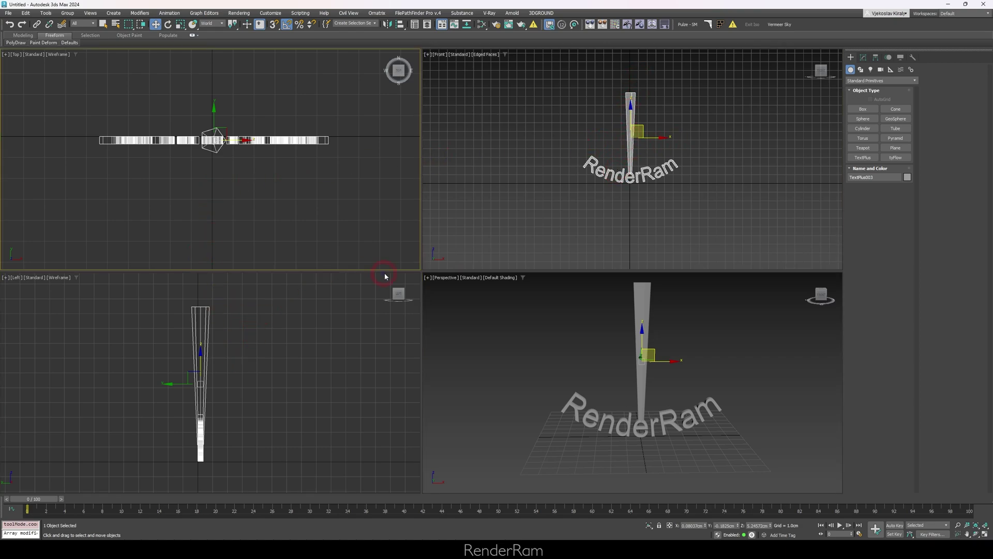
{"action": "right_click", "coordinate": [243, 356]}
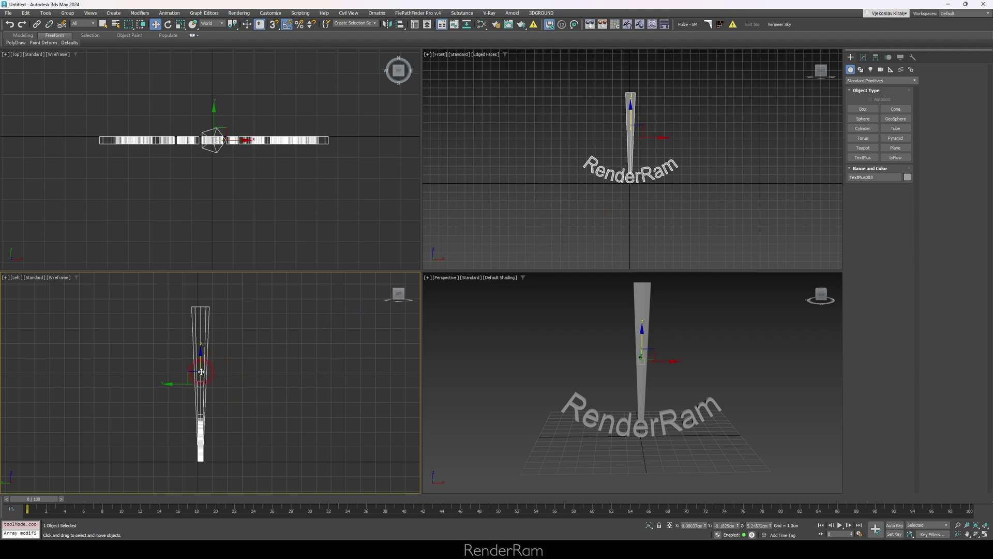
Set the reference coordinate system to Parent and create a teapot to the left of the text object in the Top viewport
{"action": "left_click", "coordinate": [213, 23]}
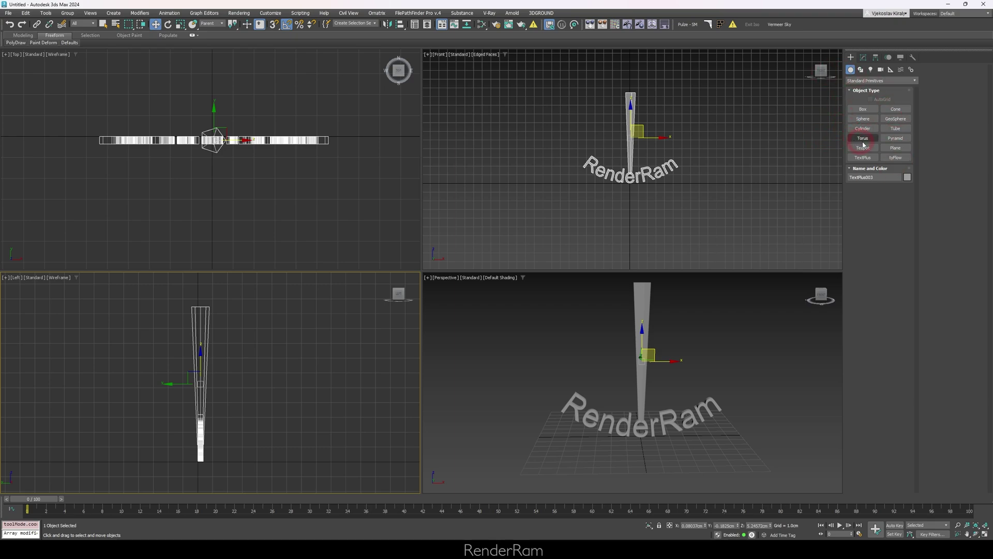
{"action": "left_click", "coordinate": [871, 150]}
{"action": "left_click_drag", "start_coordinate": [64, 179], "coordinate": [65, 204]}
{"action": "key", "text": "w"}
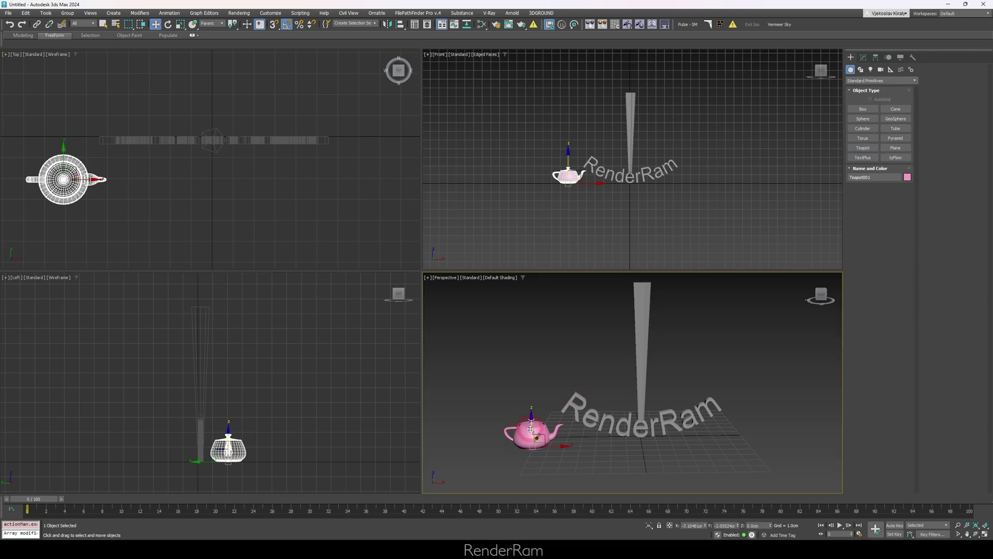
Link the teapot to the RenderRam text object as its parent
{"action": "left_click", "coordinate": [639, 370]}
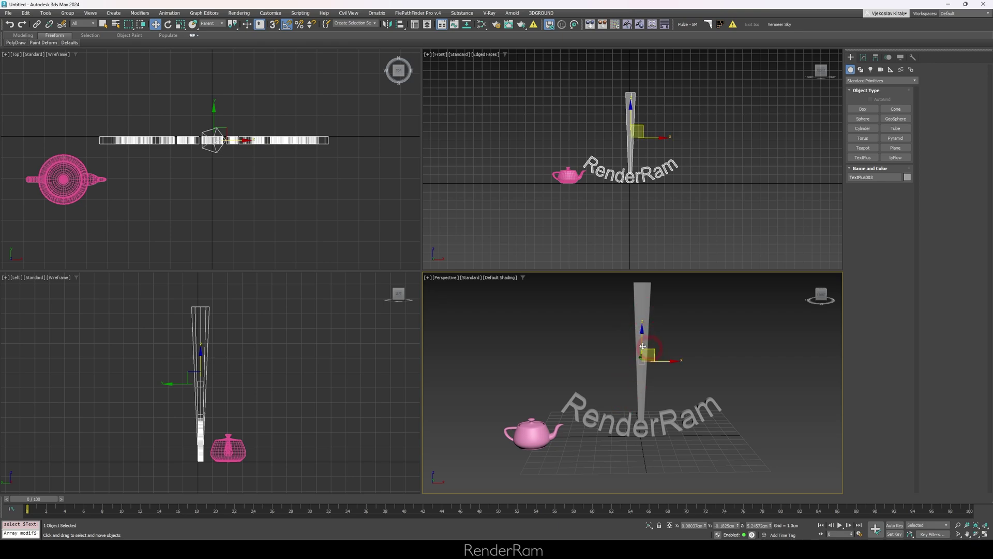
{"action": "left_click", "coordinate": [37, 24]}
{"action": "left_click", "coordinate": [531, 436]}
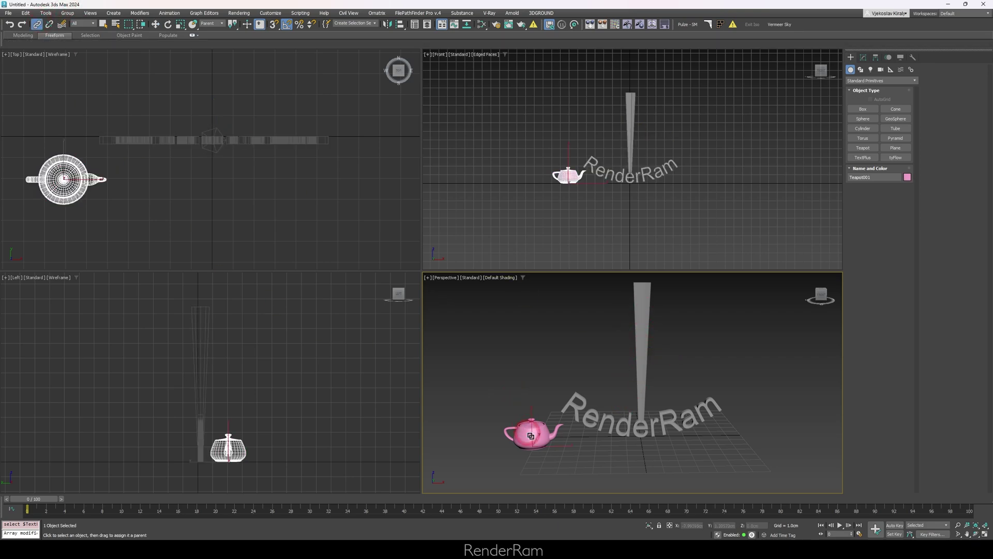
{"action": "left_click_drag", "start_coordinate": [646, 363], "coordinate": [667, 345]}
Rotate the parent text object to tilt it clockwise in the Front view, and switch the reference coordinate system to World for the teapot
{"action": "left_click", "coordinate": [655, 347]}
{"action": "key", "text": "e"}
{"action": "key", "text": "w"}
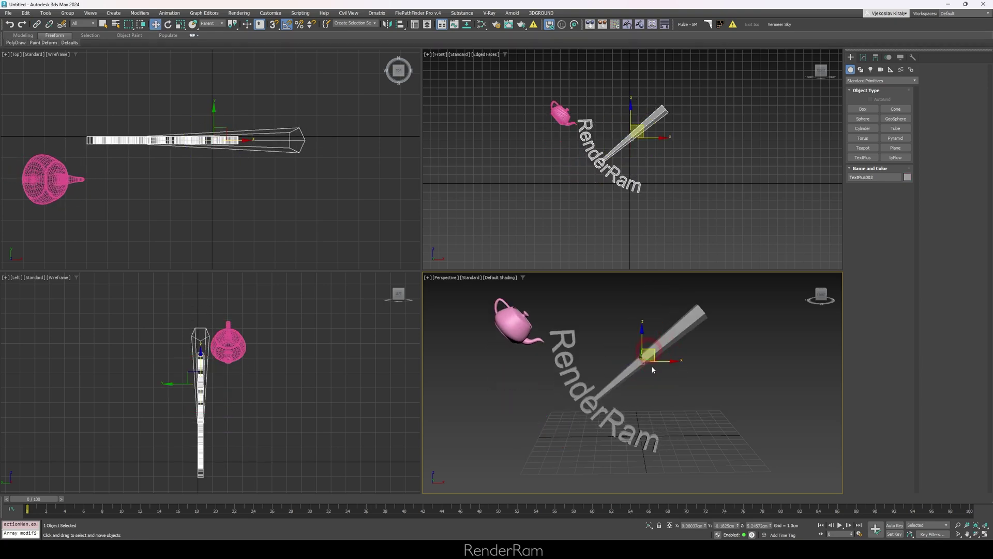
{"action": "left_click", "coordinate": [516, 317]}
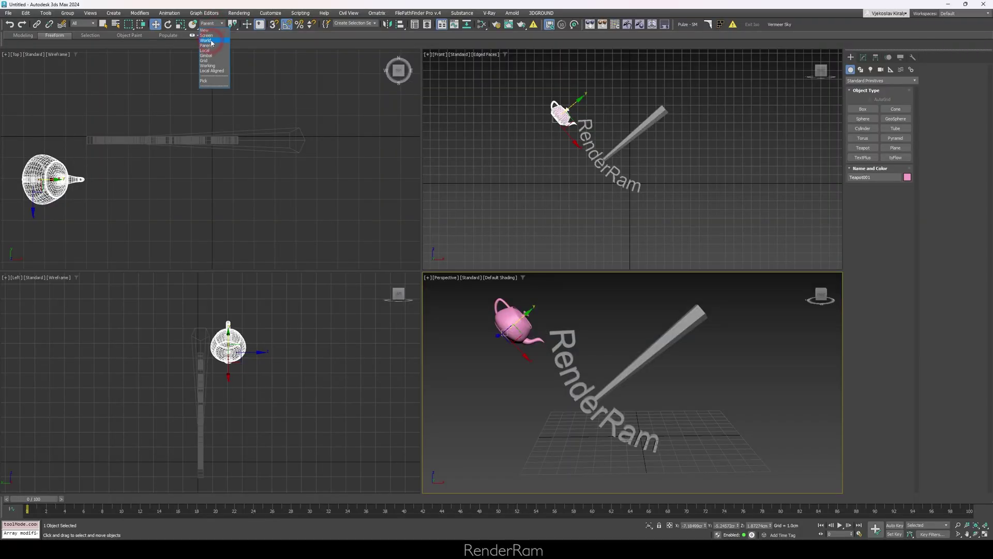
{"action": "left_click", "coordinate": [211, 41]}
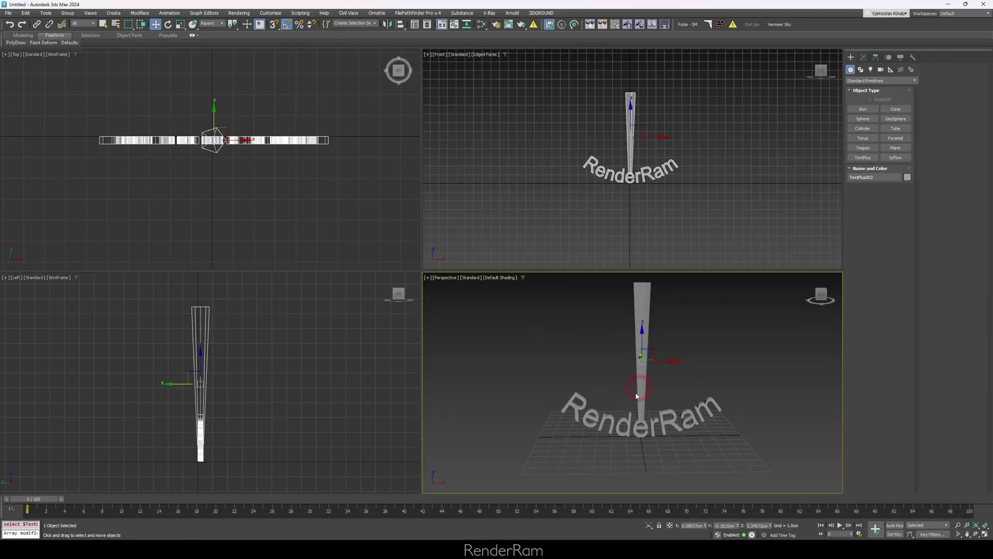
Try rotating the text object about different axes in the Perspective viewport
{"action": "key", "text": "e"}
{"action": "left_click_drag", "start_coordinate": [661, 346], "coordinate": [666, 365]}
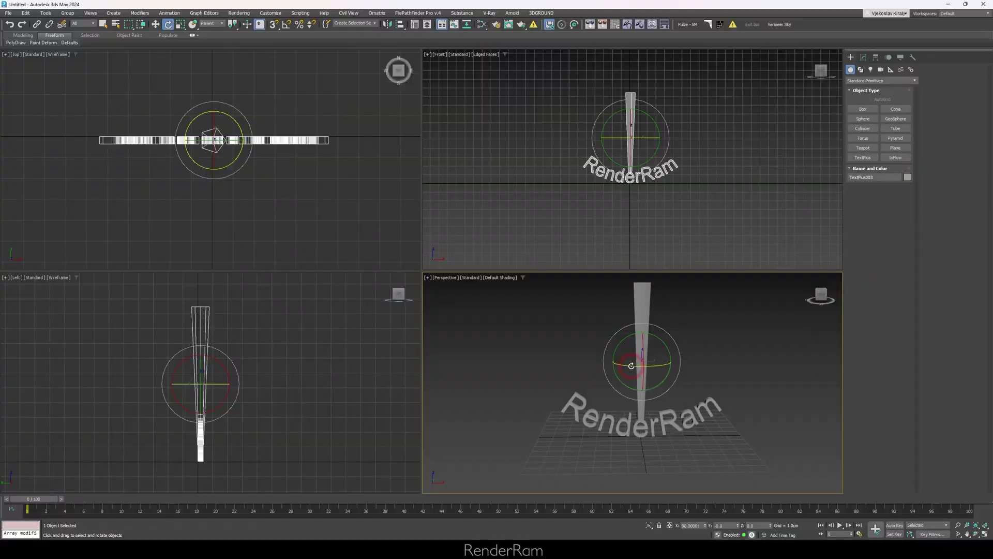
{"action": "left_click_drag", "start_coordinate": [631, 366], "coordinate": [681, 372]}
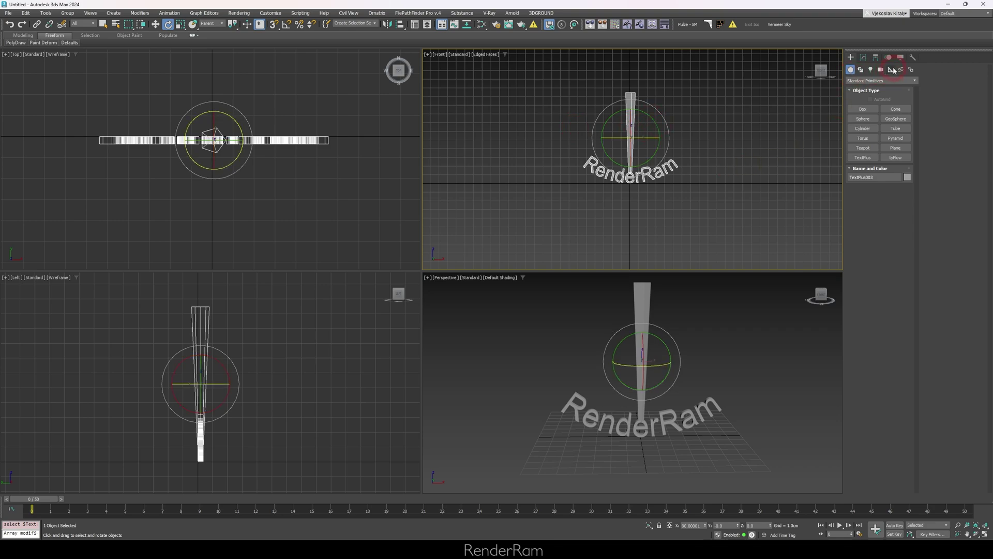
Create a Point helper beside the text object in the Top viewport
{"action": "left_click", "coordinate": [891, 69]}
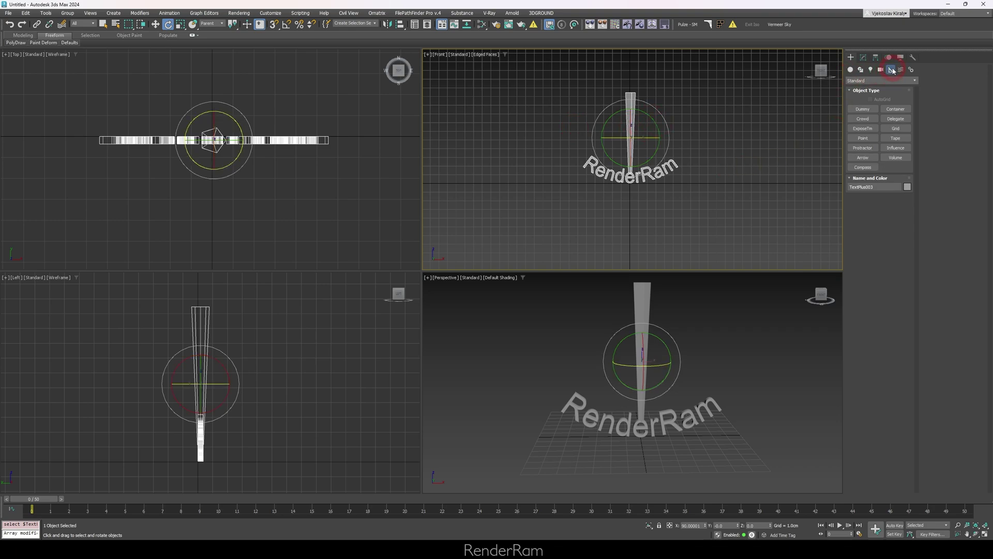
{"action": "left_click", "coordinate": [863, 138]}
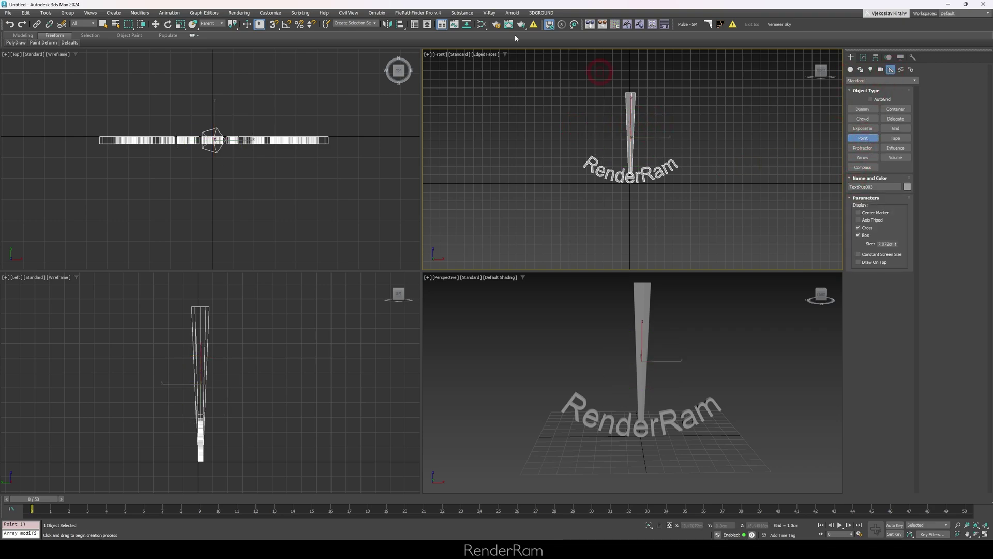
{"action": "left_click", "coordinate": [289, 175]}
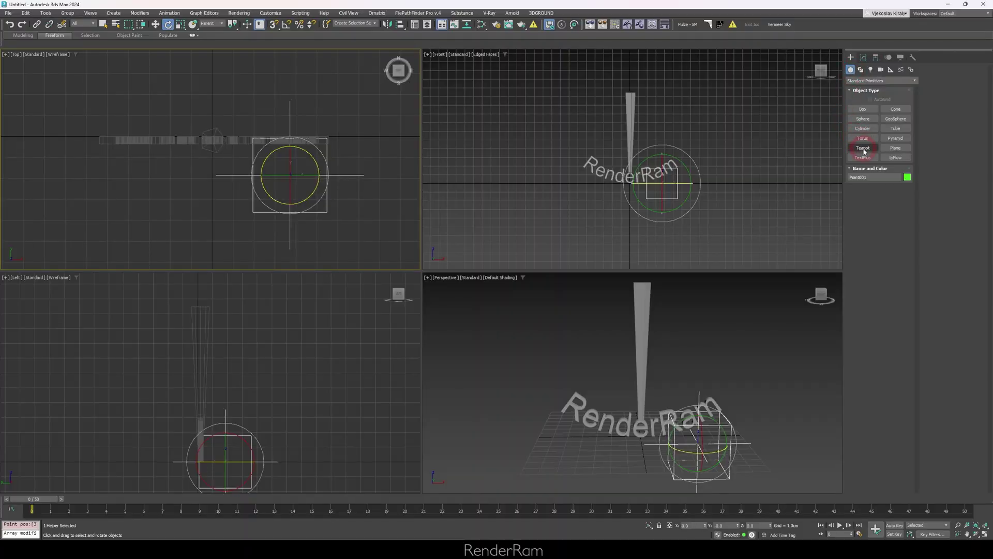
Create a teapot in the Front viewport to the right of the text object
{"action": "left_click", "coordinate": [863, 148]}
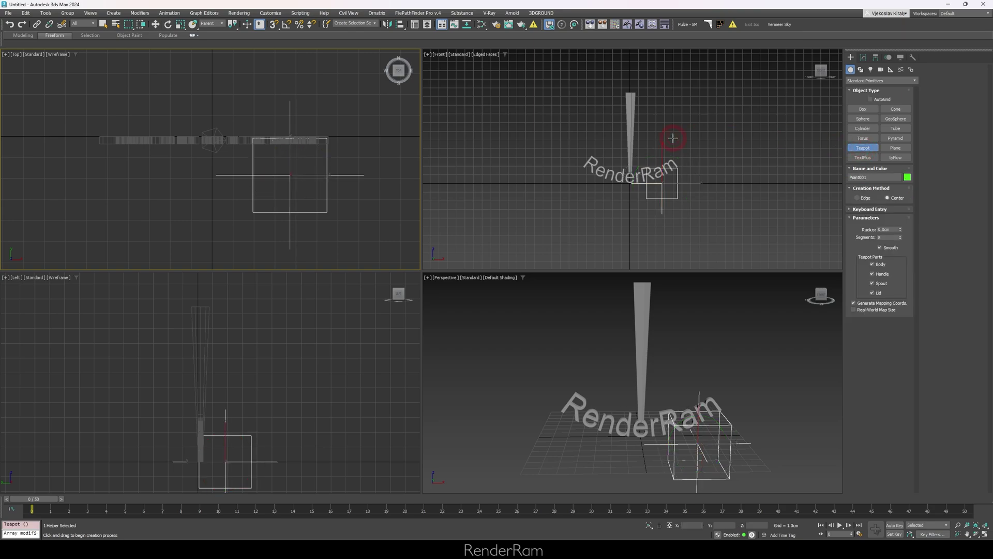
{"action": "left_click_drag", "start_coordinate": [710, 135], "coordinate": [715, 157]}
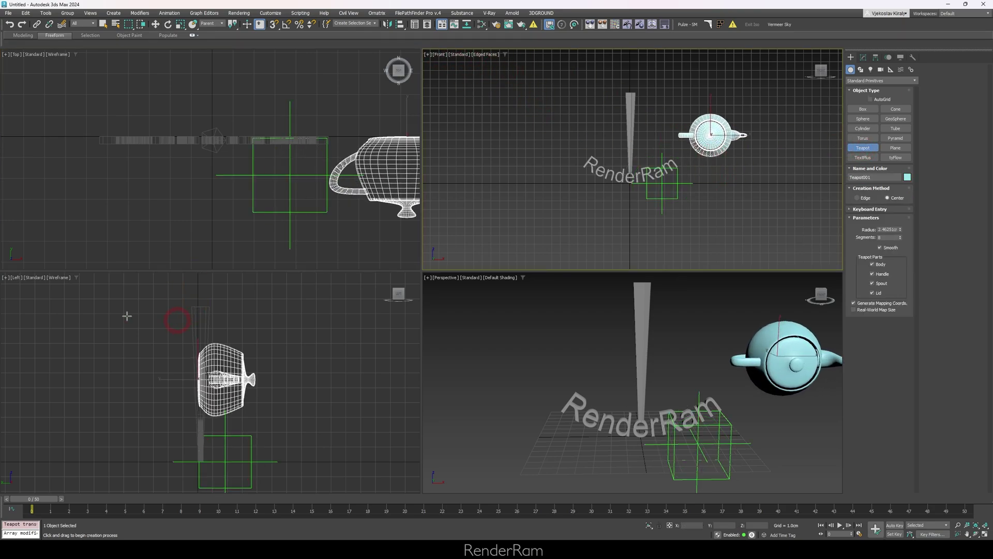
{"action": "mouse_move", "coordinate": [277, 379]}
{"action": "left_mouse_down"}
{"action": "mouse_move", "coordinate": [280, 362]}
{"action": "mouse_move", "coordinate": [278, 378]}
{"action": "left_mouse_up"}
Set the reference coordinate system to Local for moving objects and view the teapot's axes in the Perspective viewport
{"action": "right_click", "coordinate": [765, 371]}
{"action": "key", "text": "w"}
{"action": "left_click", "coordinate": [210, 24]}
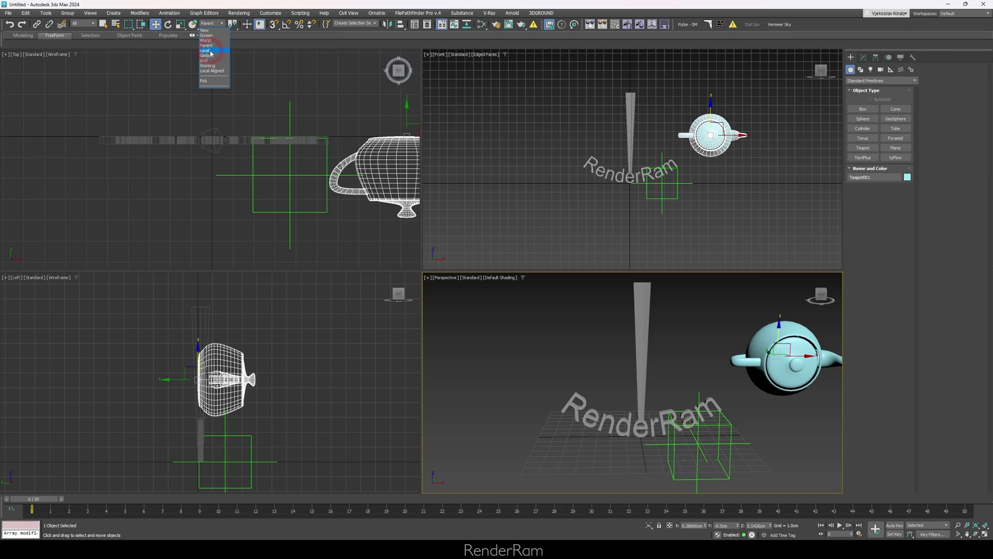
{"action": "left_click", "coordinate": [210, 51]}
{"action": "middle_click_drag", "start_coordinate": [762, 330], "coordinate": [782, 323], "text": "alt"}
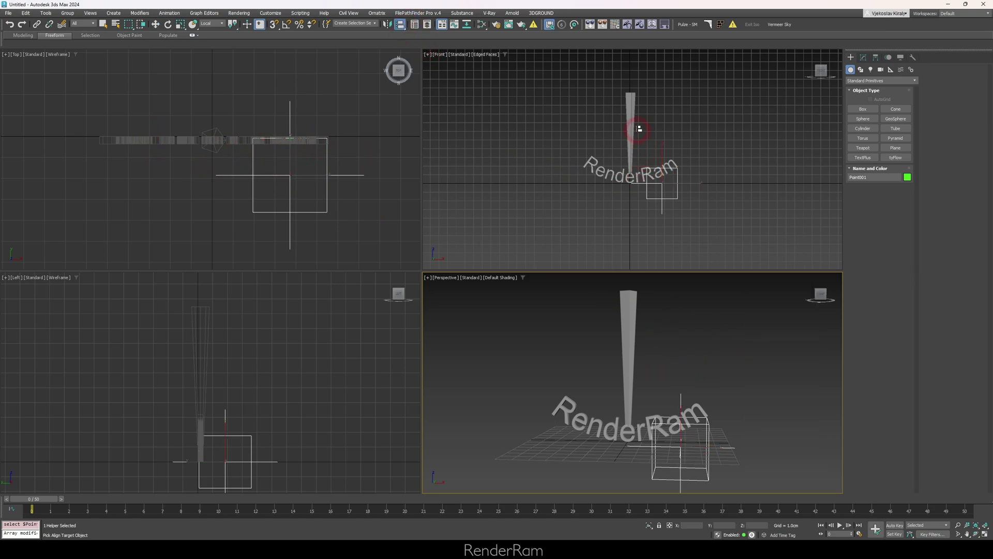
Align the Point helper's center to the text object's center on X, Y and Z, and raise it to the top of the rod
{"action": "left_click", "coordinate": [572, 179]}
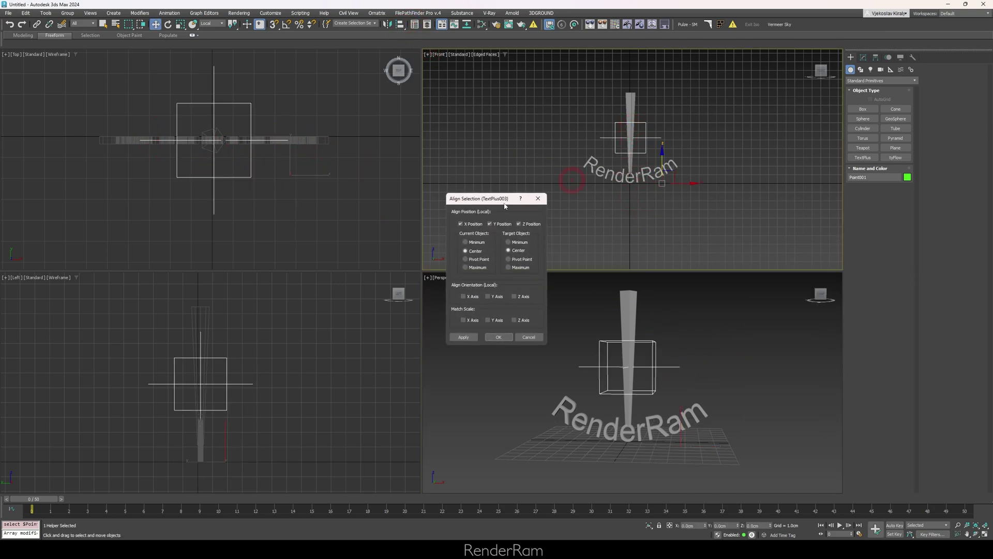
{"action": "left_click", "coordinate": [496, 336]}
{"action": "left_click_drag", "start_coordinate": [629, 122], "coordinate": [631, 98]}
{"action": "scroll", "coordinate": [631, 102], "scroll_direction": "up", "scroll_amount": 8}
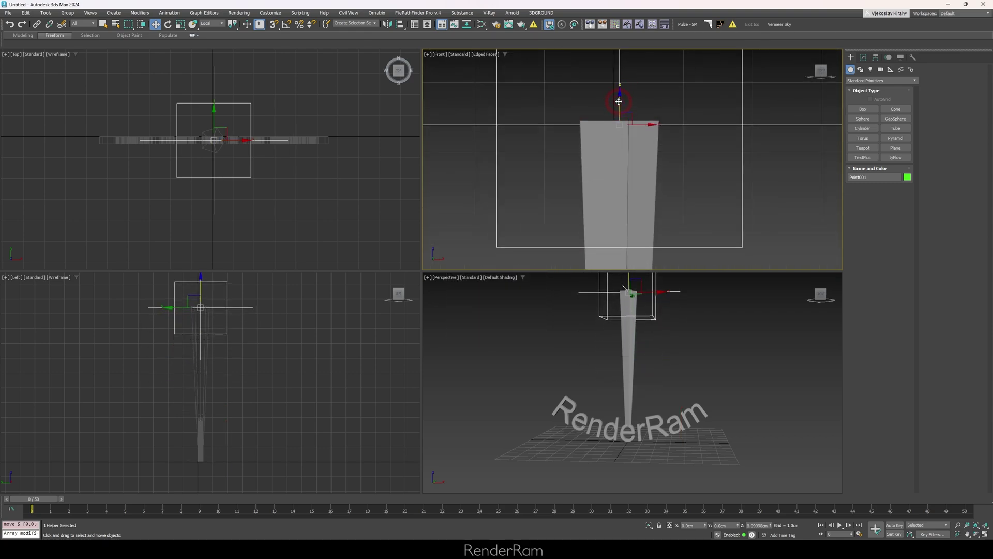
{"action": "scroll", "coordinate": [620, 106], "scroll_direction": "down", "scroll_amount": 8}
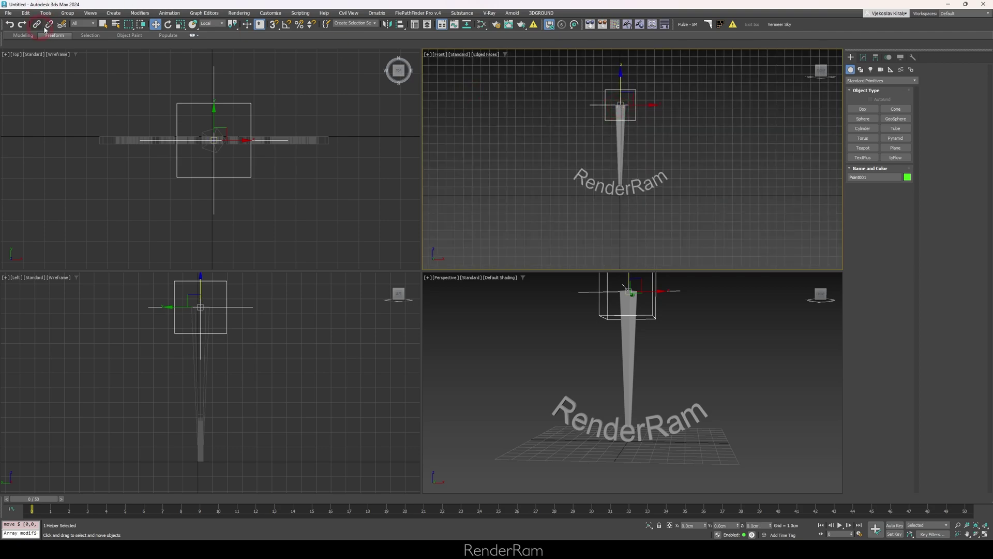
Link the text object to the Point helper as its parent
{"action": "left_click", "coordinate": [37, 25]}
{"action": "left_click_drag", "start_coordinate": [625, 145], "coordinate": [636, 115]}
{"action": "left_click", "coordinate": [634, 106]}
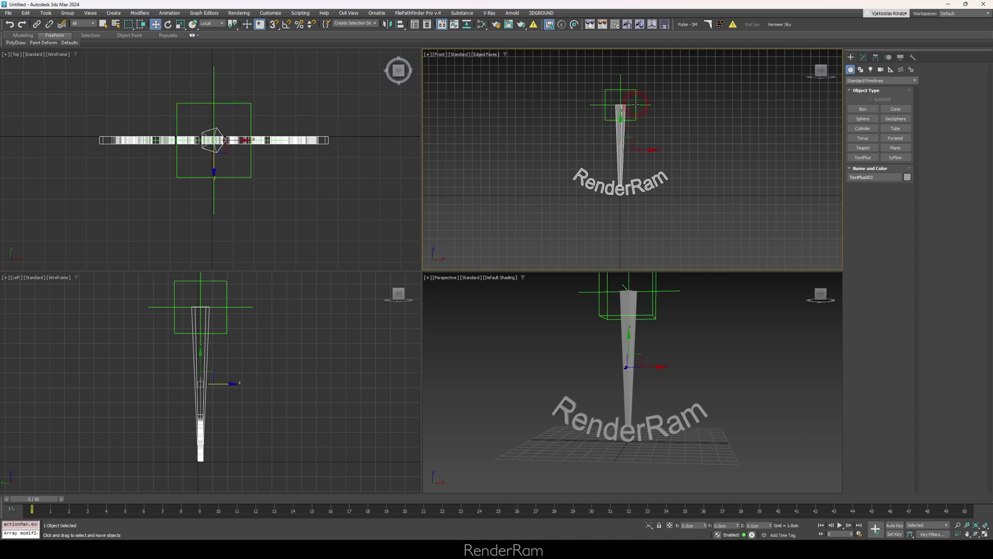
{"action": "key", "text": "w"}
Test the link by trying to rotate the Point helper in the Perspective viewport
{"action": "middle_click_drag", "start_coordinate": [640, 337], "coordinate": [630, 362]}
{"action": "key", "text": "e"}
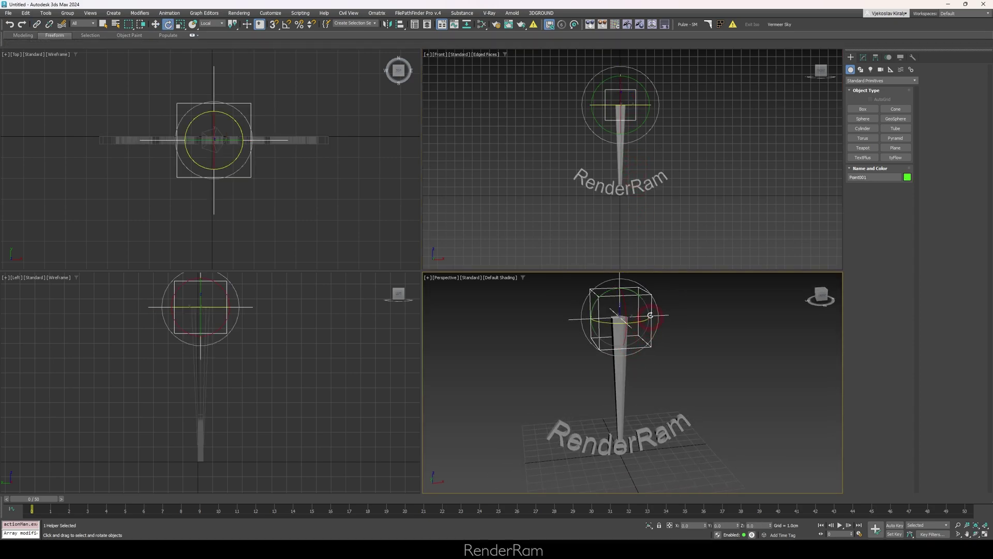
{"action": "mouse_move", "coordinate": [640, 289]}
{"action": "left_mouse_down"}
{"action": "mouse_move", "coordinate": [629, 278]}
{"action": "mouse_move", "coordinate": [652, 293]}
{"action": "mouse_move", "coordinate": [632, 274]}
{"action": "mouse_move", "coordinate": [660, 291]}
{"action": "mouse_move", "coordinate": [643, 274]}
{"action": "mouse_move", "coordinate": [661, 310]}
{"action": "mouse_move", "coordinate": [636, 253]}
{"action": "mouse_move", "coordinate": [654, 287]}
{"action": "mouse_move", "coordinate": [637, 297]}
{"action": "mouse_move", "coordinate": [640, 290]}
{"action": "left_mouse_up"}
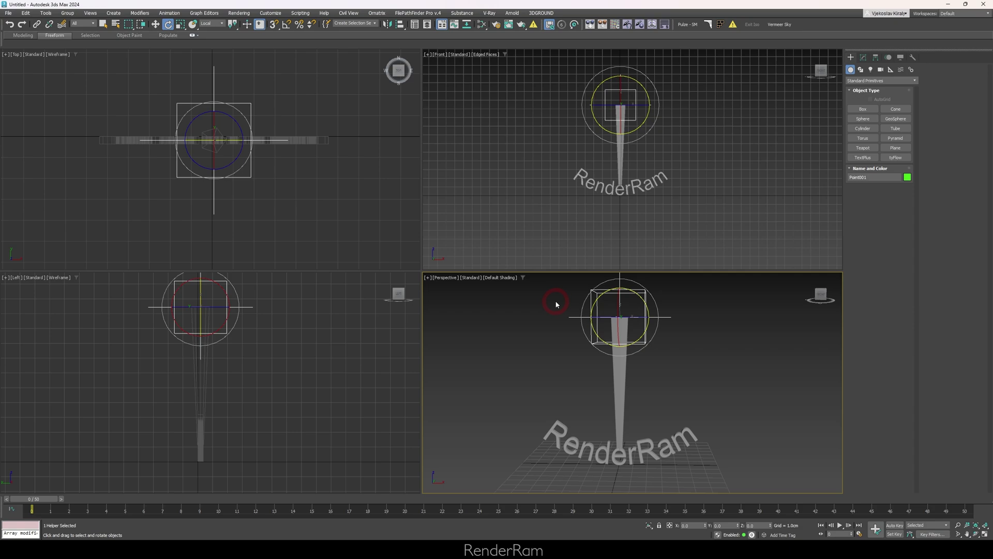
Show edged faces in the Perspective viewport and turn on angle snap
{"action": "left_click", "coordinate": [621, 368]}
{"action": "key", "text": "F4"}
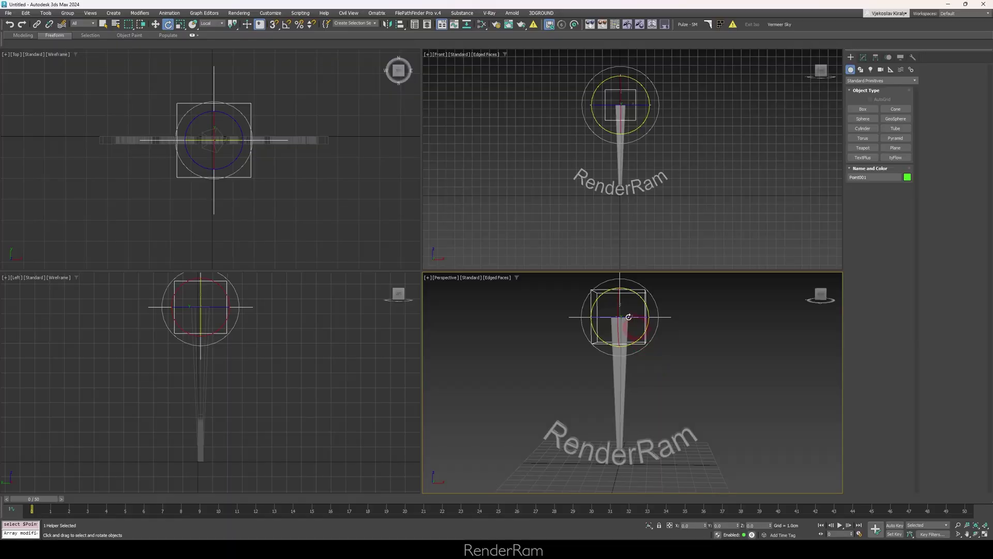
{"action": "key", "text": "a"}
Enable Auto Key and rotate the Point helper in the Front viewport at frame 0 so the text swings out to the left
{"action": "left_click", "coordinate": [613, 66]}
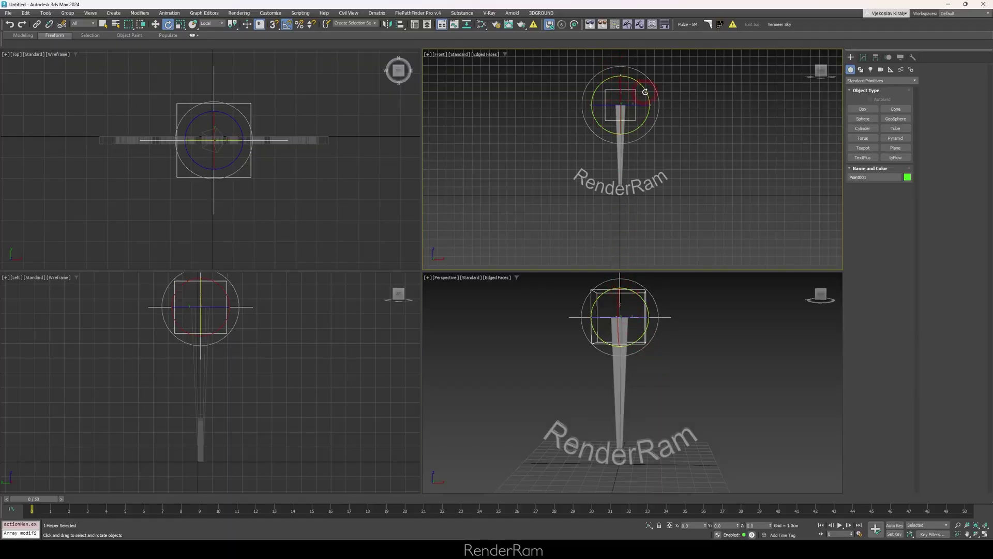
{"action": "key", "text": "n"}
{"action": "left_click_drag", "start_coordinate": [644, 87], "coordinate": [649, 96]}
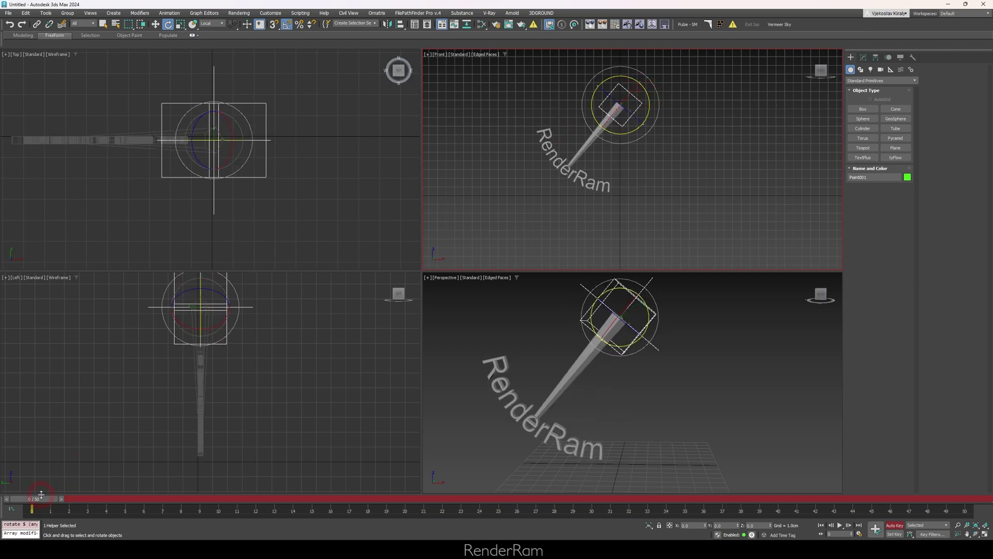
Go to frame 25 and rotate the Point helper so the text swings out equally far to the right
{"action": "left_click_drag", "start_coordinate": [43, 501], "coordinate": [394, 514]}
{"action": "key", "text": "e"}
{"action": "left_click_drag", "start_coordinate": [648, 106], "coordinate": [590, 127]}
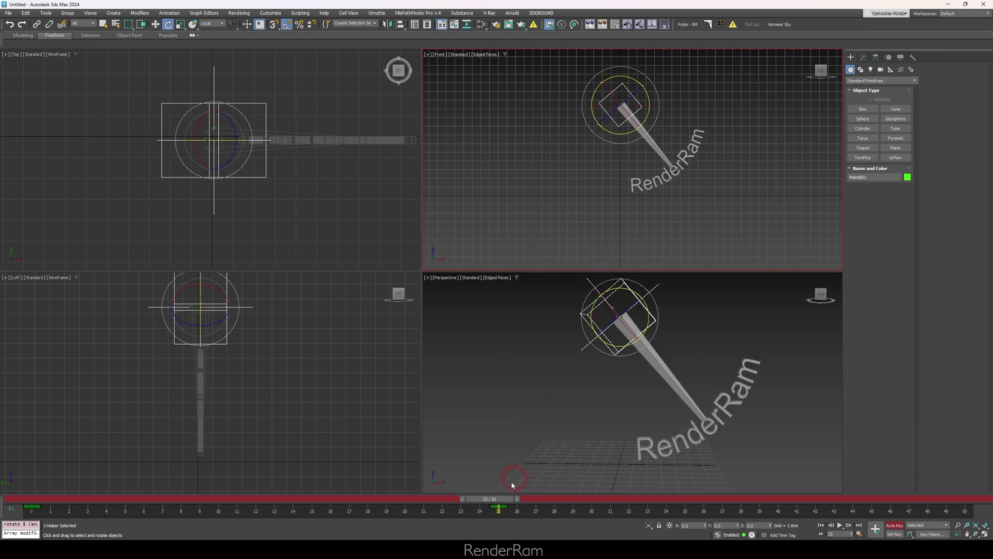
Copy the Point helper's frame 0 rotation key to frame 50 and play the swing in the maximized Perspective viewport
{"action": "left_click_drag", "start_coordinate": [23, 509], "coordinate": [52, 525]}
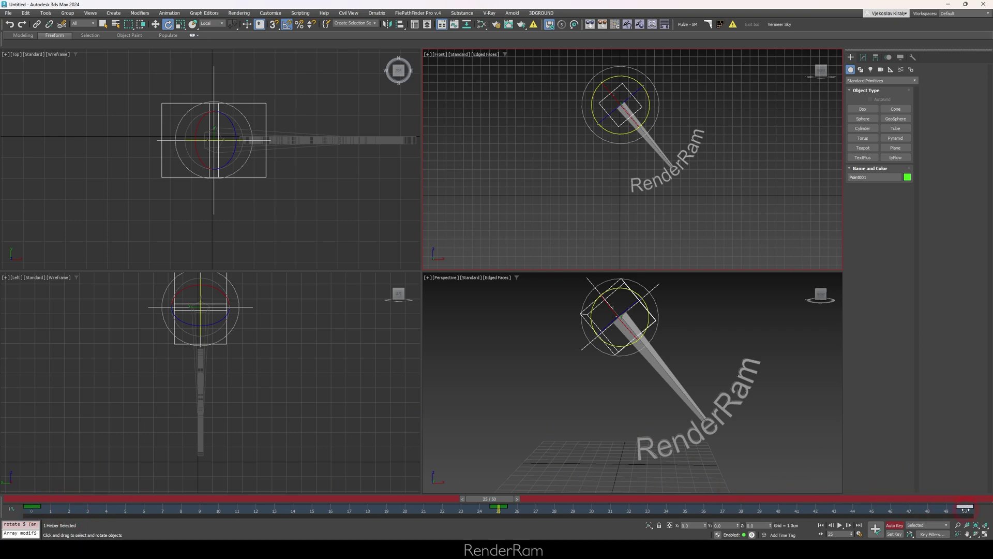
{"action": "right_click", "coordinate": [647, 280]}
{"action": "key", "text": "alt+w"}
{"action": "left_click", "coordinate": [840, 525]}
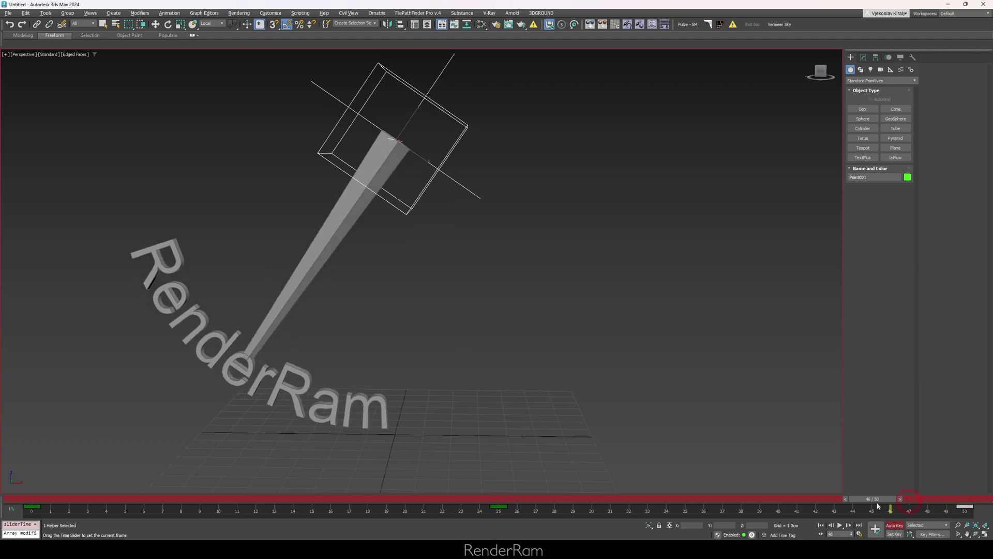
Go to frame 50 and switch the Rotate tool's reference coordinate system from Parent to Local for the Point helper
{"action": "left_click_drag", "start_coordinate": [878, 506], "coordinate": [947, 500]}
{"action": "key", "text": "e"}
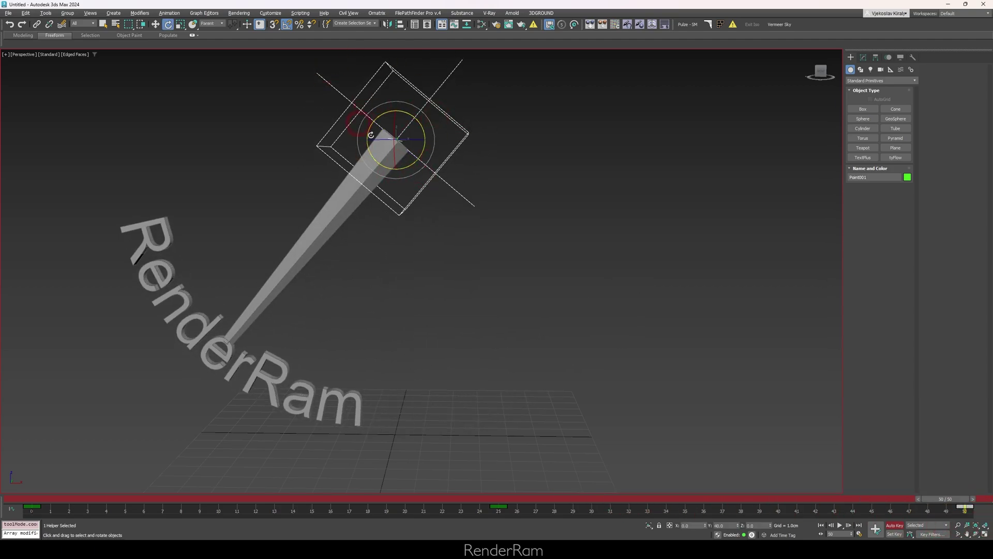
{"action": "left_click_drag", "start_coordinate": [403, 139], "coordinate": [439, 141]}
{"action": "left_click", "coordinate": [212, 24]}
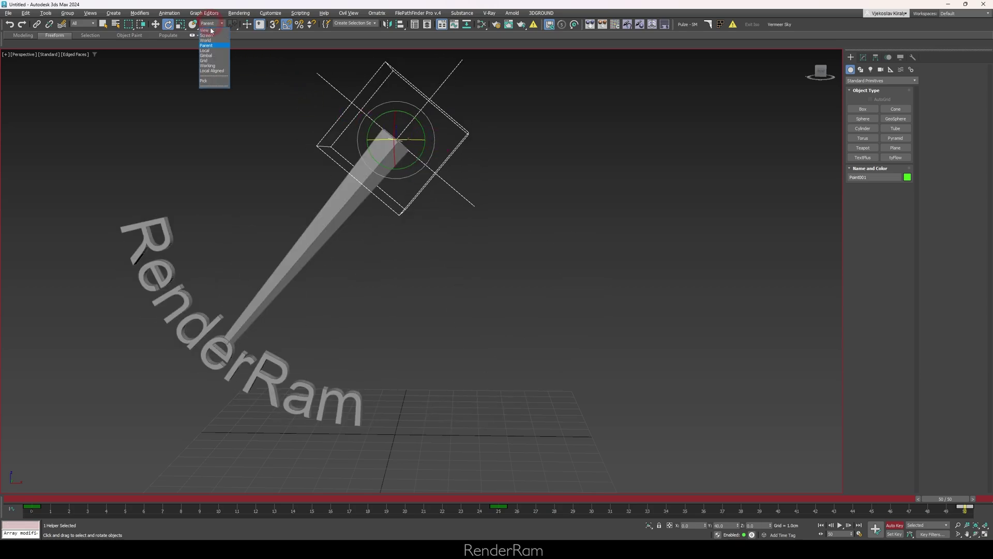
{"action": "left_click", "coordinate": [216, 51]}
{"action": "left_click_drag", "start_coordinate": [409, 154], "coordinate": [324, 112]}
Play the animation from frame 0 and scrub to frame 36 to examine the text's unwanted turning
{"action": "left_click", "coordinate": [821, 526]}
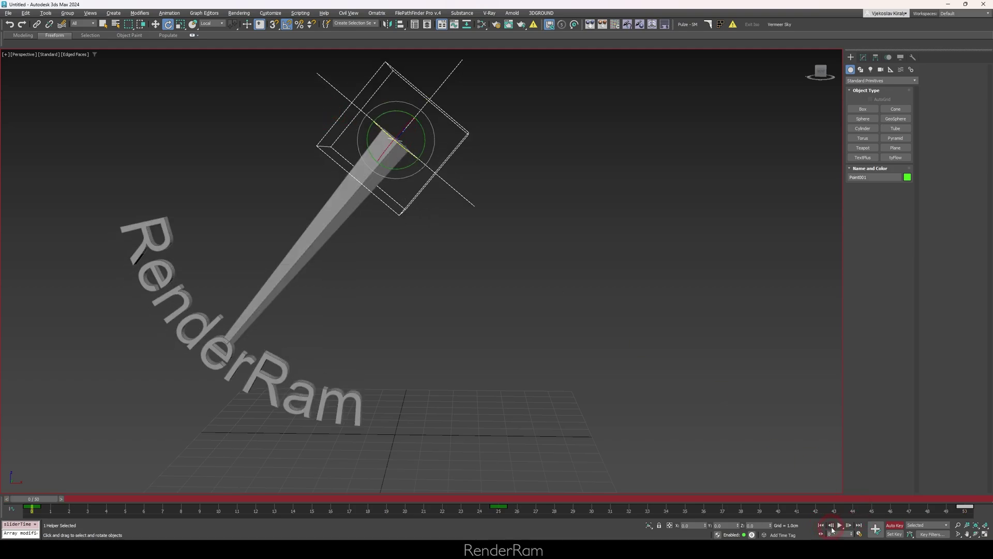
{"action": "left_click", "coordinate": [839, 526]}
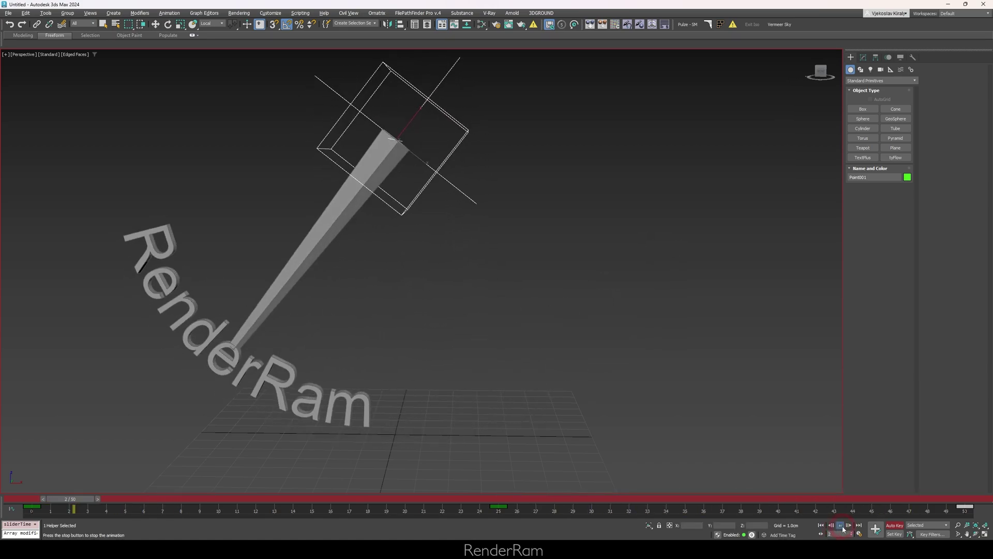
{"action": "key", "text": "e"}
{"action": "left_click", "coordinate": [422, 438]}
{"action": "mouse_move", "coordinate": [132, 506]}
{"action": "left_mouse_down"}
{"action": "mouse_move", "coordinate": [753, 502]}
{"action": "mouse_move", "coordinate": [807, 514]}
{"action": "mouse_move", "coordinate": [704, 502]}
{"action": "left_mouse_up"}
Open the Curve Editor for the Point helper and examine its X, Y and Z Rotation curves one by one
{"action": "right_click", "coordinate": [381, 243]}
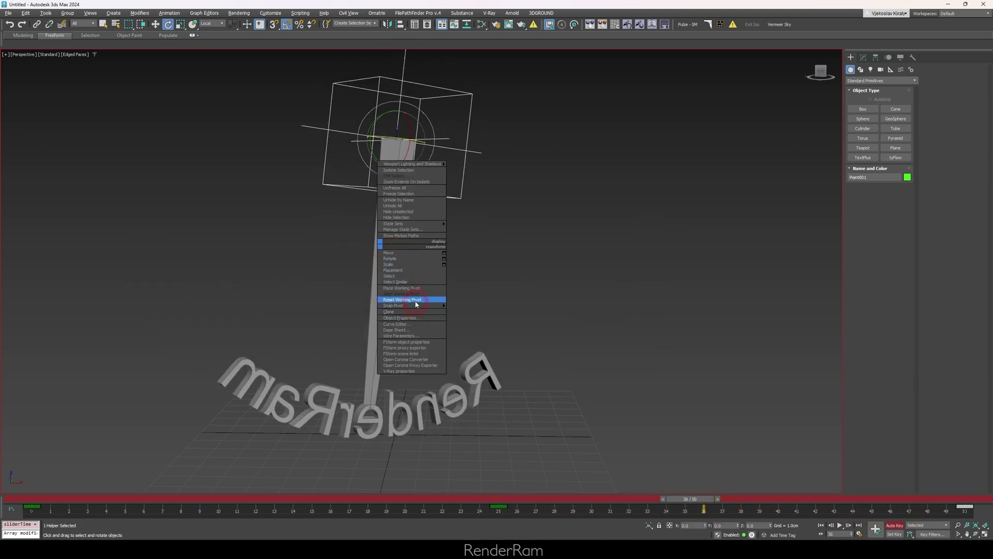
{"action": "left_click", "coordinate": [408, 325]}
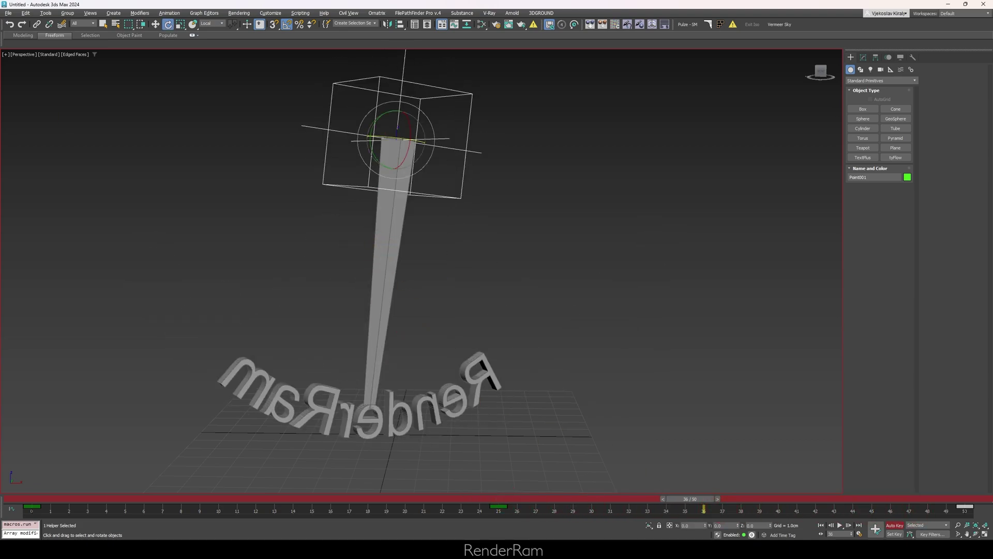
{"action": "left_click", "coordinate": [523, 282]}
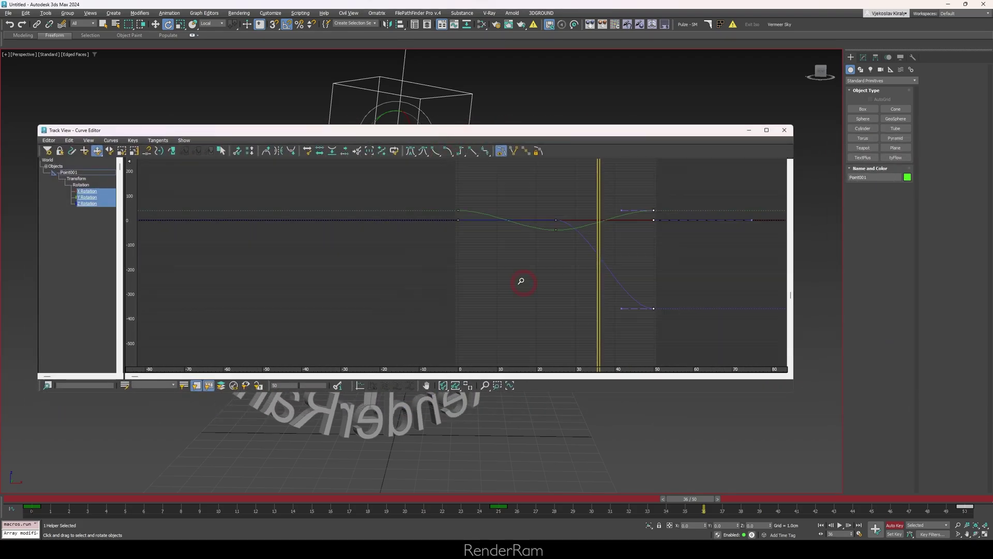
{"action": "middle_click_drag", "start_coordinate": [529, 255], "coordinate": [502, 225]}
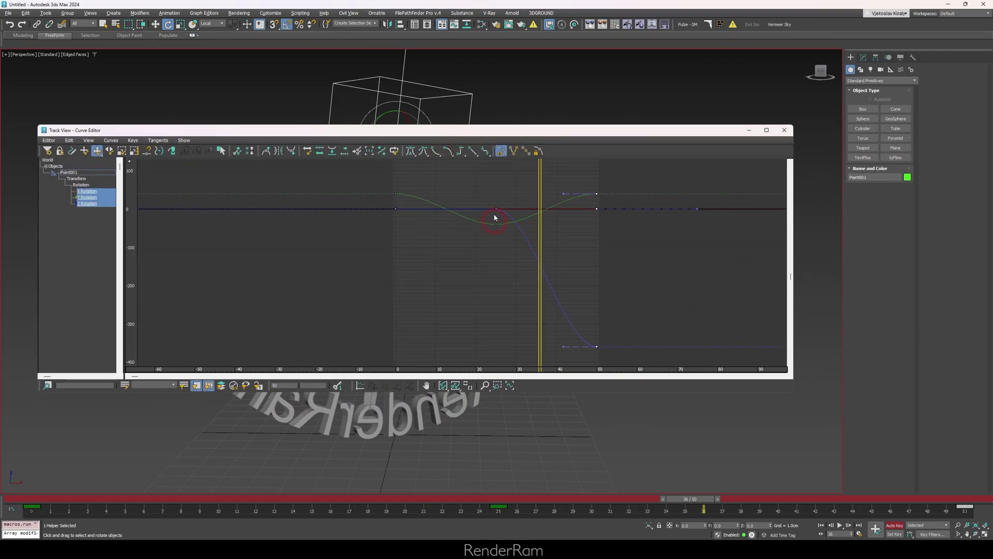
{"action": "left_click", "coordinate": [88, 191]}
{"action": "left_click", "coordinate": [90, 198]}
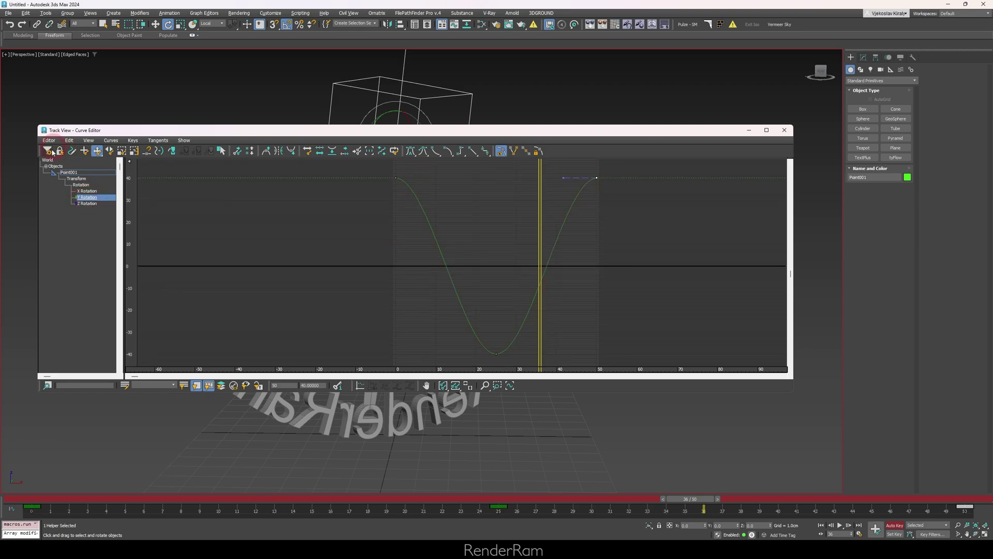
{"action": "left_click", "coordinate": [87, 204]}
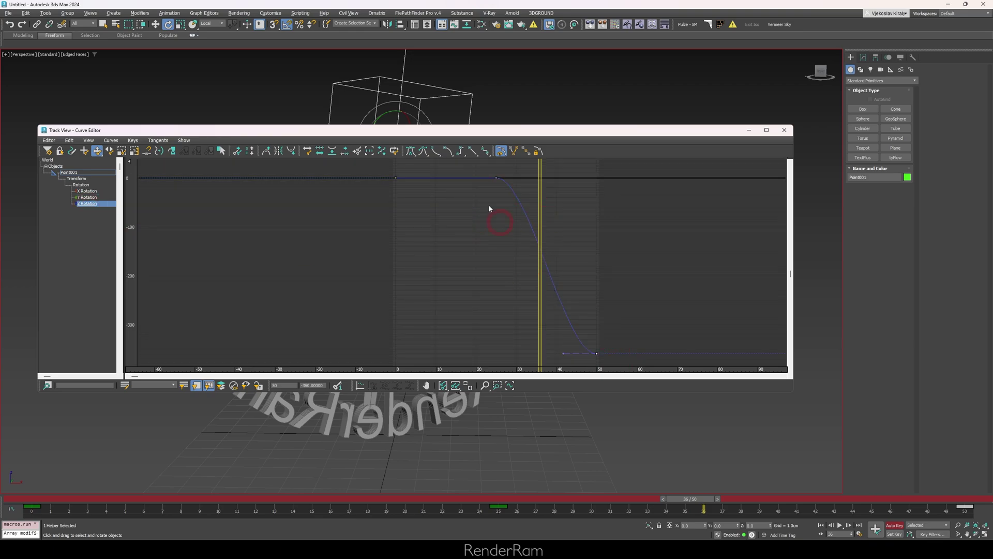
Delete the Z Rotation key at frame 25 and play the animation with the Curve Editor moved lower
{"action": "scroll", "coordinate": [532, 237], "scroll_direction": "down", "scroll_amount": 3}
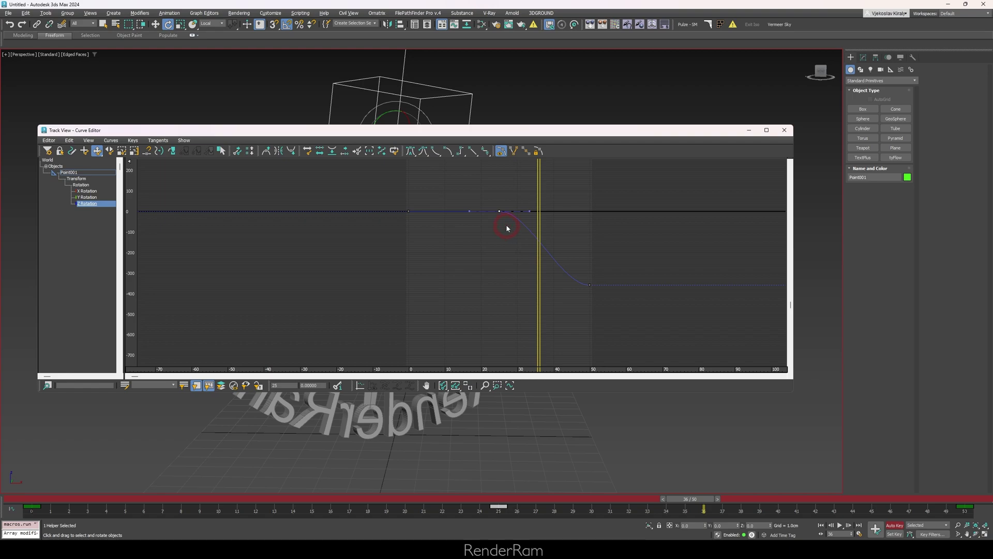
{"action": "key", "text": "Delete"}
{"action": "left_click_drag", "start_coordinate": [560, 141], "coordinate": [0, 156]}
{"action": "left_click", "coordinate": [839, 526]}
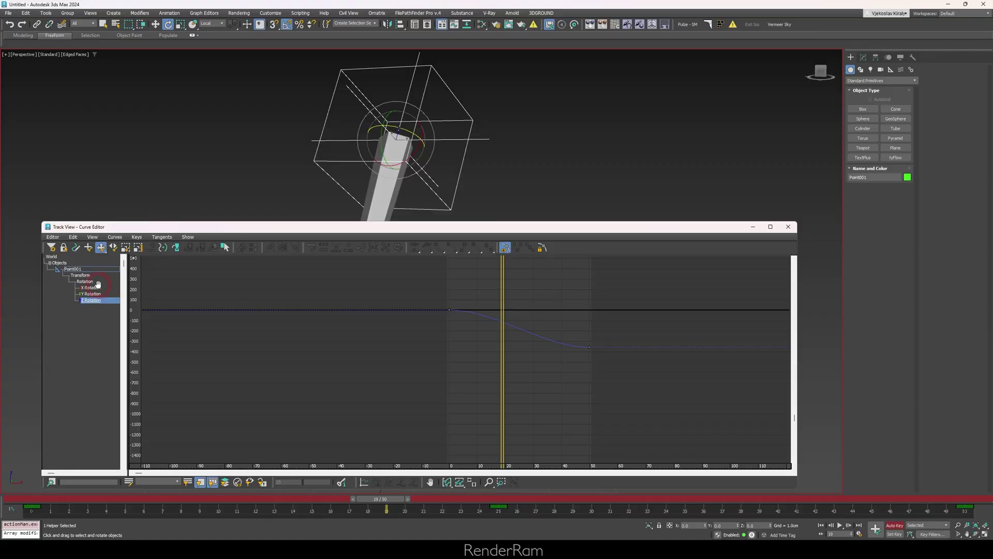
Display the X, Y and Z Rotation curves together in the Curve Editor to compare them
{"action": "left_click", "coordinate": [99, 289]}
{"action": "left_click", "coordinate": [94, 293], "text": "ctrl"}
{"action": "middle_click_drag", "start_coordinate": [593, 344], "coordinate": [556, 362], "text": "ctrl+alt"}
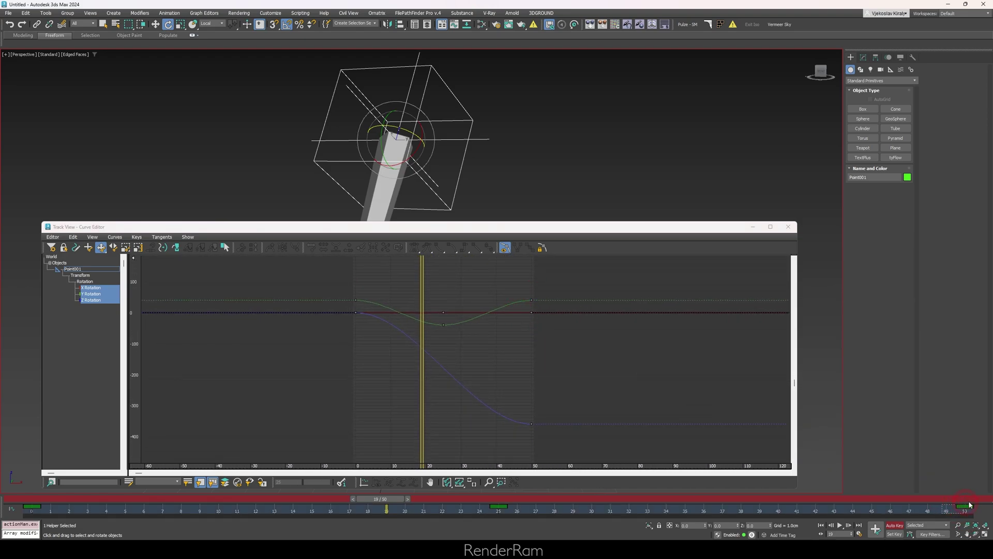
{"action": "left_click", "coordinate": [973, 500]}
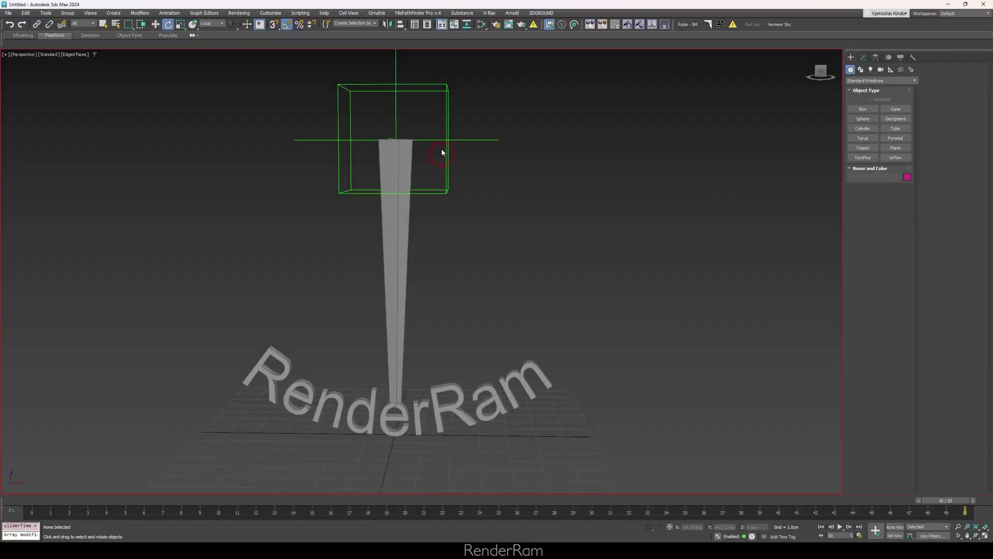
{"action": "left_click", "coordinate": [442, 142]}
{"action": "mouse_move", "coordinate": [414, 121]}
{"action": "left_mouse_down"}
{"action": "mouse_move", "coordinate": [415, 106]}
{"action": "mouse_move", "coordinate": [426, 133]}
{"action": "left_mouse_up"}
{"action": "right_click", "coordinate": [426, 133]}
{"action": "left_click", "coordinate": [355, 343]}
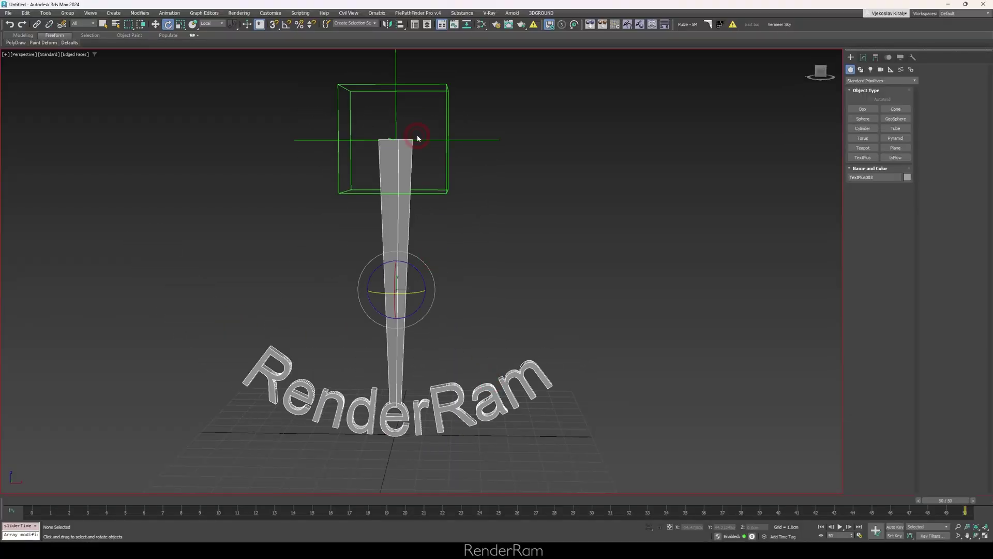
Clone the Point helper as a single copy straight down to the middle of the pendulum rod
{"action": "left_click", "coordinate": [402, 84]}
{"action": "key", "text": "w"}
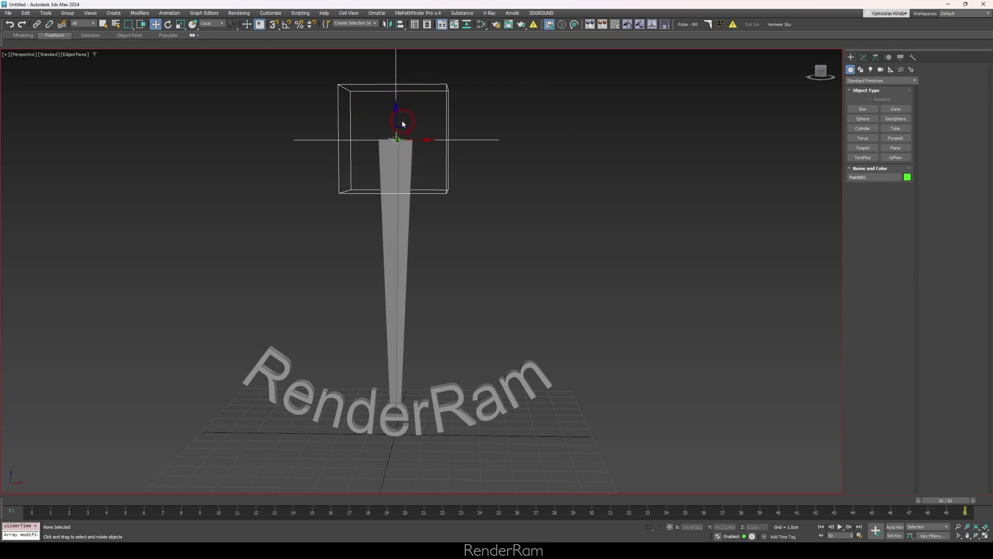
{"action": "mouse_move", "coordinate": [398, 119]}
{"action": "left_mouse_down", "text": "shift"}
{"action": "mouse_move", "coordinate": [399, 295]}
{"action": "mouse_move", "coordinate": [398, 254]}
{"action": "mouse_move", "coordinate": [399, 273]}
{"action": "left_mouse_up", "text": "shift"}
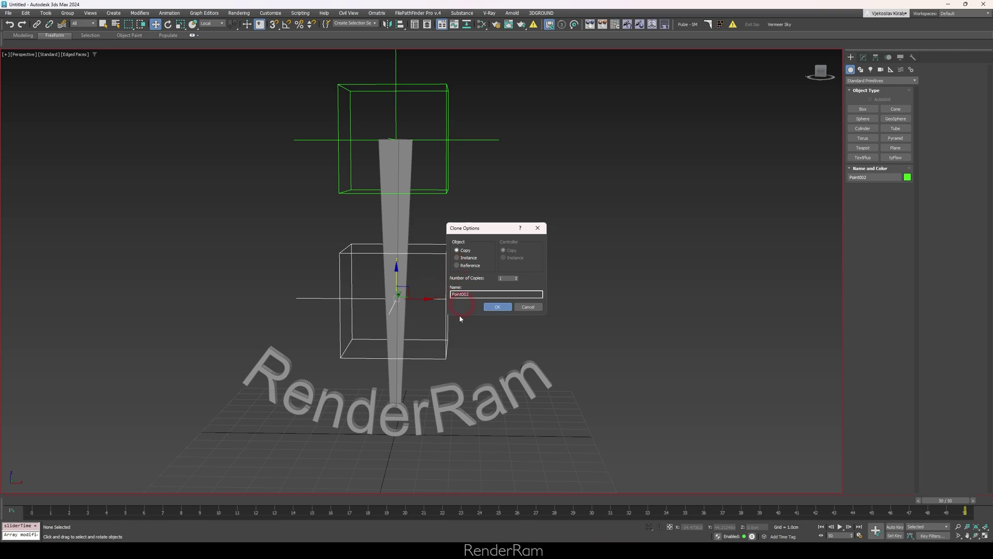
{"action": "key", "text": "Return"}
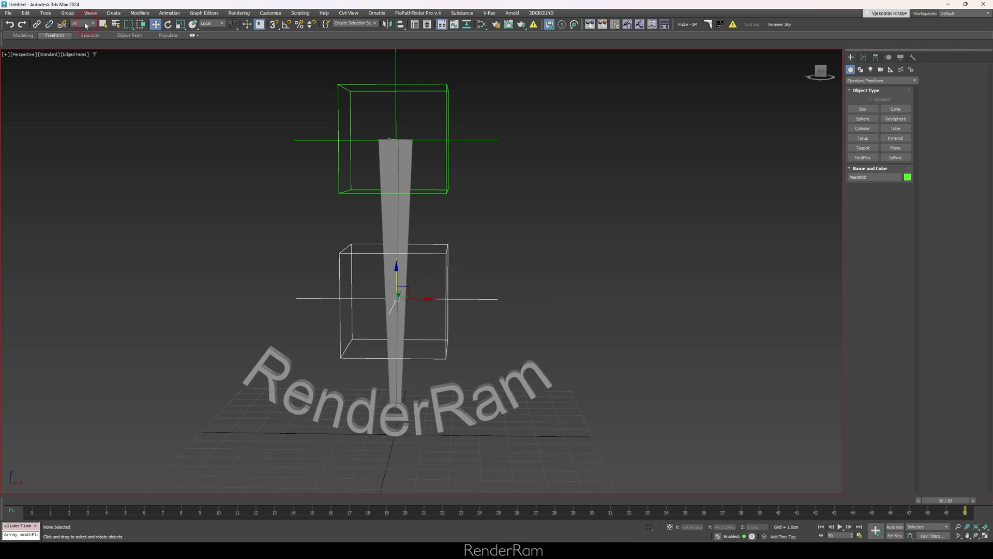
Give the cloned Point helper a teal object color and reduce its size to about 4 cm
{"action": "left_click", "coordinate": [867, 58]}
{"action": "left_click", "coordinate": [914, 70]}
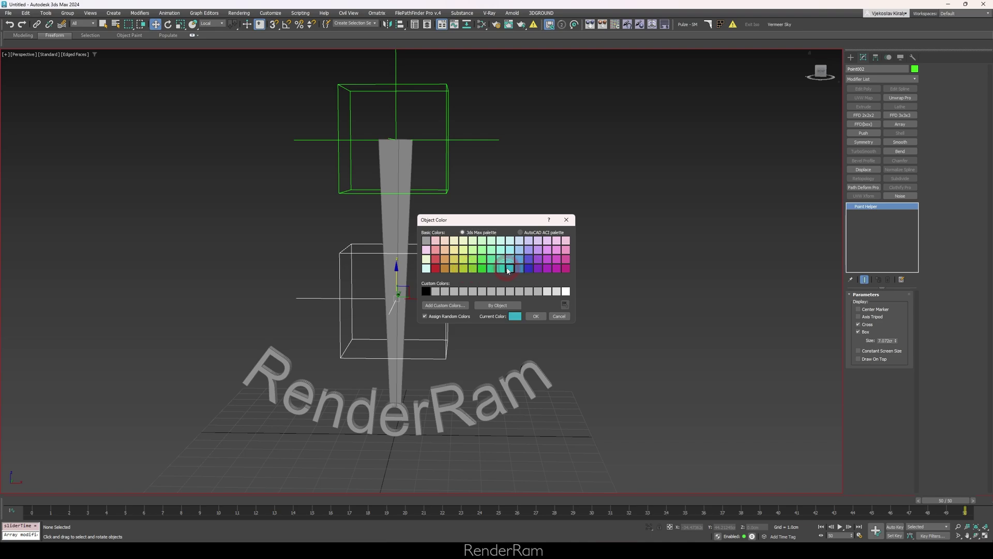
{"action": "left_click", "coordinate": [534, 316]}
{"action": "left_click", "coordinate": [523, 302]}
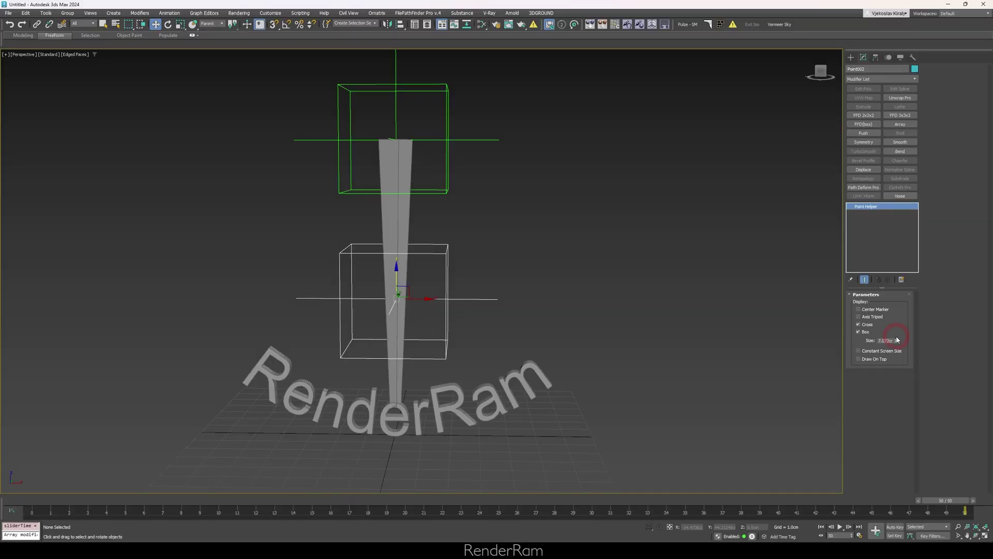
{"action": "left_click_drag", "start_coordinate": [897, 343], "coordinate": [900, 355]}
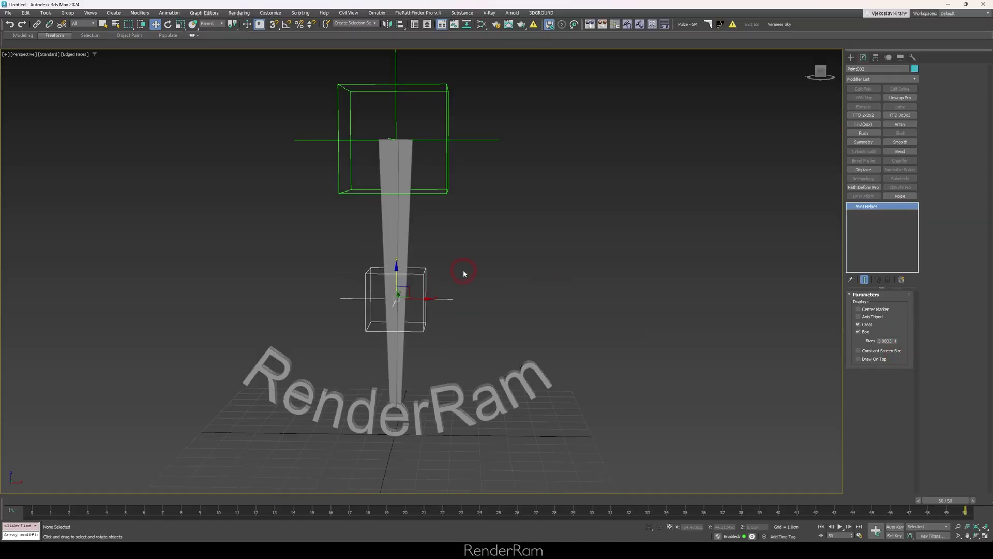
Link the RenderRam text to the small Point helper, and link the small helper to the large one above it
{"action": "left_click", "coordinate": [36, 25]}
{"action": "left_click_drag", "start_coordinate": [333, 362], "coordinate": [383, 296]}
{"action": "left_click", "coordinate": [370, 301]}
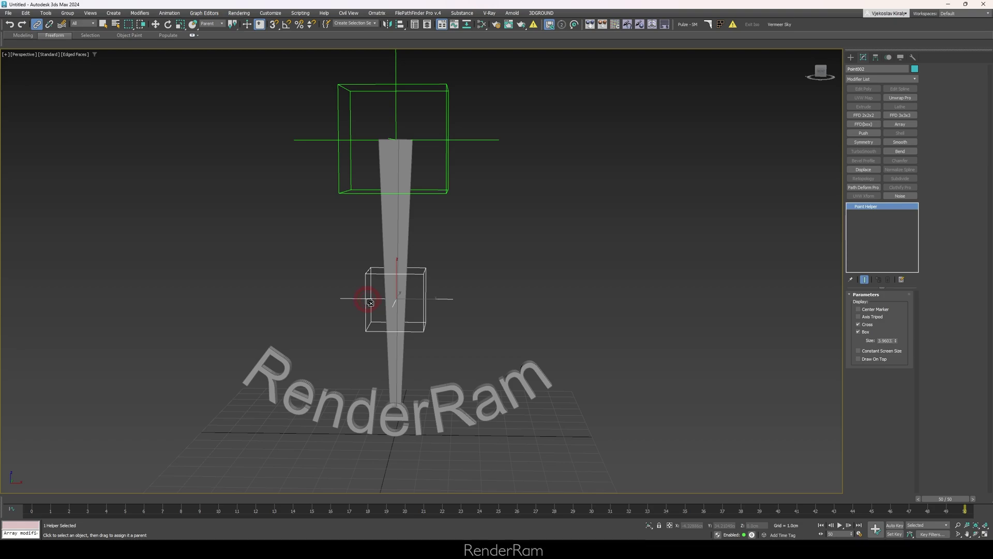
{"action": "left_click_drag", "start_coordinate": [361, 198], "coordinate": [355, 193]}
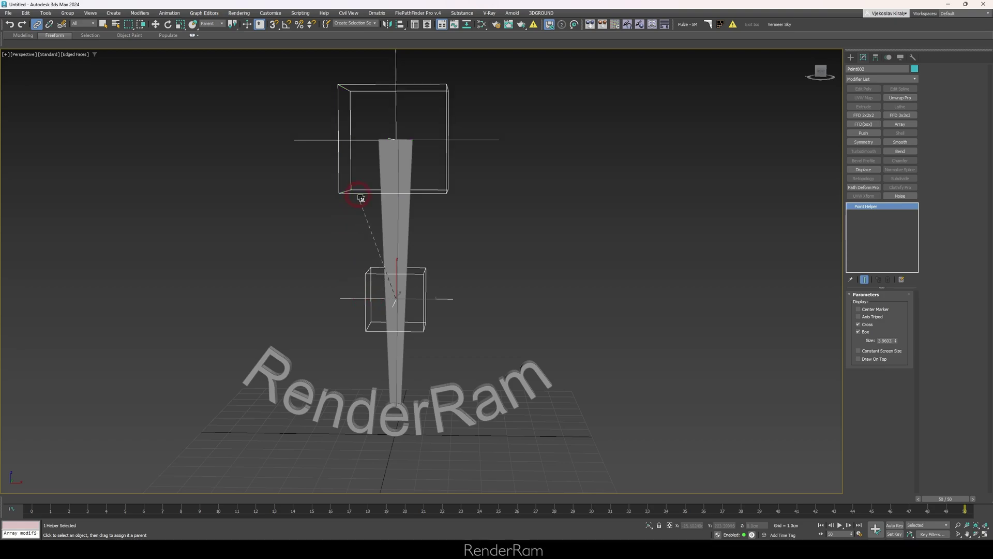
{"action": "key", "text": "w"}
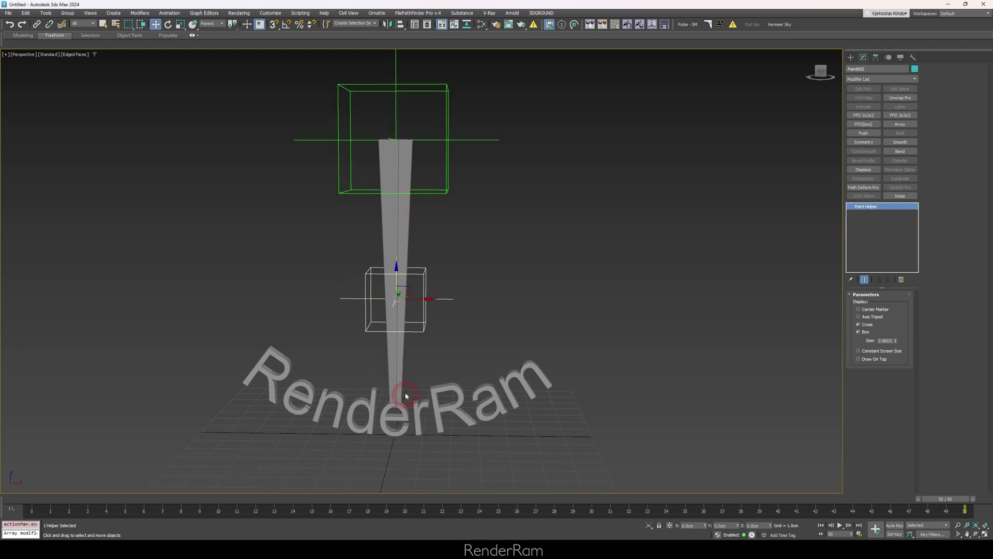
Check the link chain by selecting the text and the small Point helper in turn
{"action": "left_click", "coordinate": [395, 381]}
{"action": "left_click_drag", "start_coordinate": [408, 285], "coordinate": [408, 212]}
{"action": "left_click", "coordinate": [425, 281]}
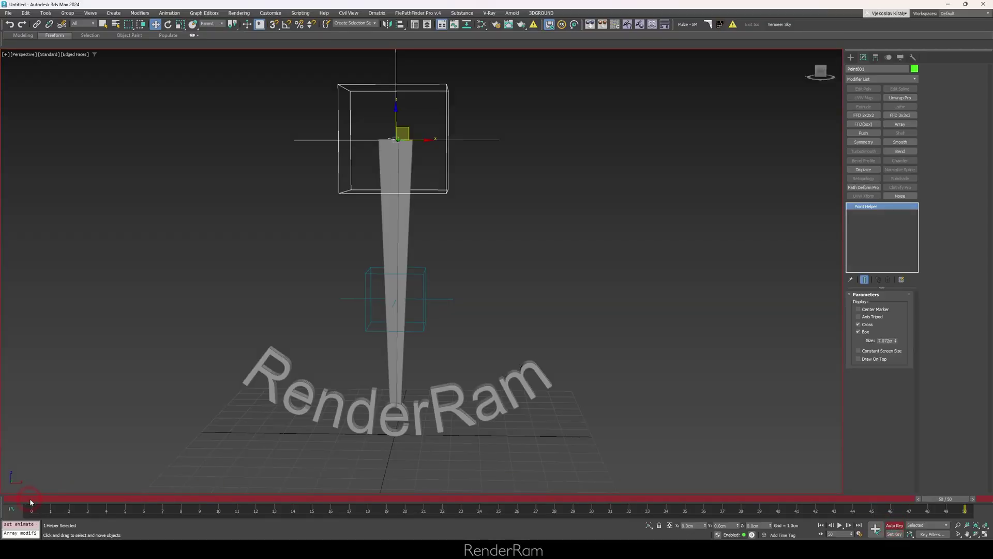
At frame 0, rotate the large Point helper 40° about its Y axis using angle snap to key the left swing
{"action": "left_click", "coordinate": [29, 499]}
{"action": "key", "text": "e"}
{"action": "key", "text": "a"}
{"action": "left_click_drag", "start_coordinate": [415, 137], "coordinate": [424, 132]}
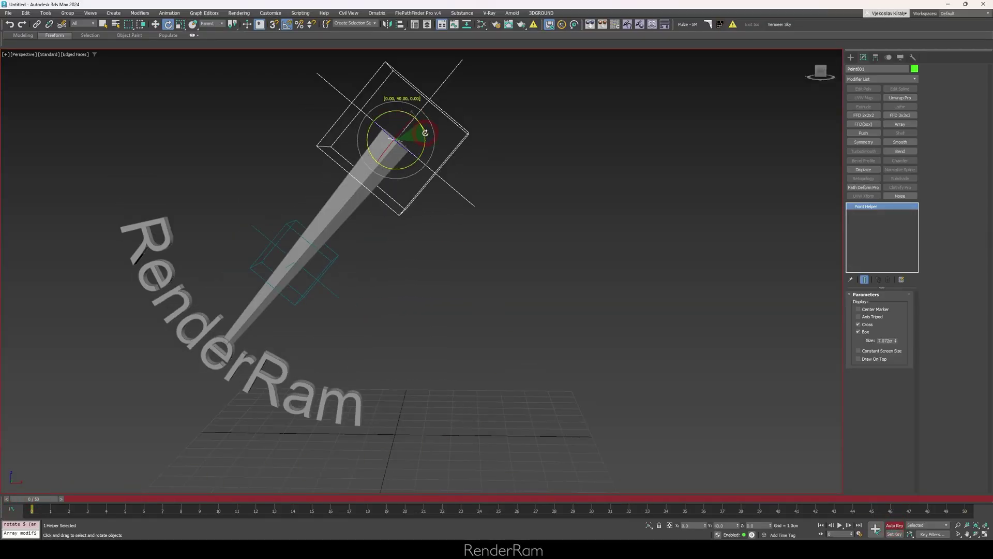
At frame 25, rotate the large Point helper -80° about its Y axis, and copy the frame 0 key to frame 50
{"action": "left_click_drag", "start_coordinate": [48, 507], "coordinate": [498, 512]}
{"action": "left_click_drag", "start_coordinate": [422, 140], "coordinate": [428, 122]}
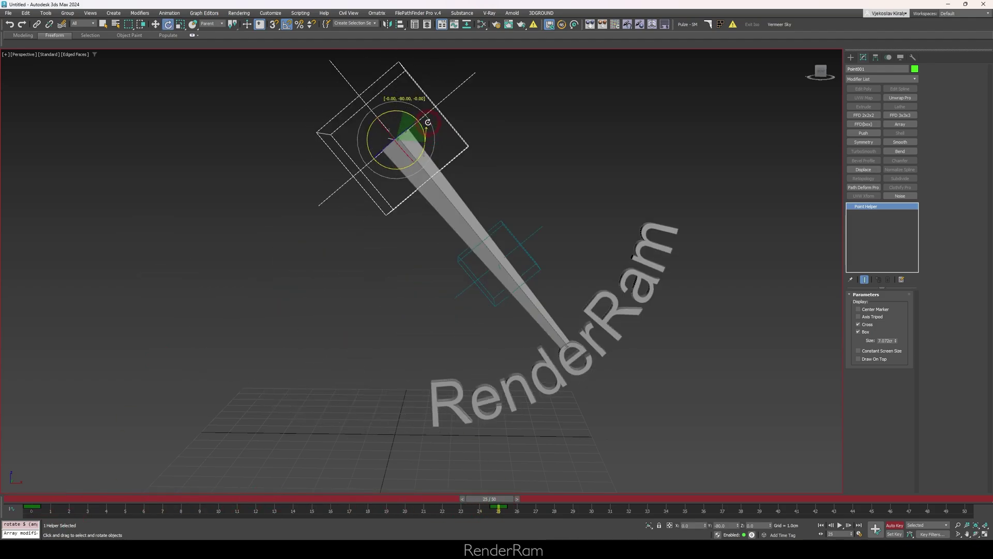
{"action": "left_click_drag", "start_coordinate": [31, 507], "coordinate": [748, 518], "text": "shift"}
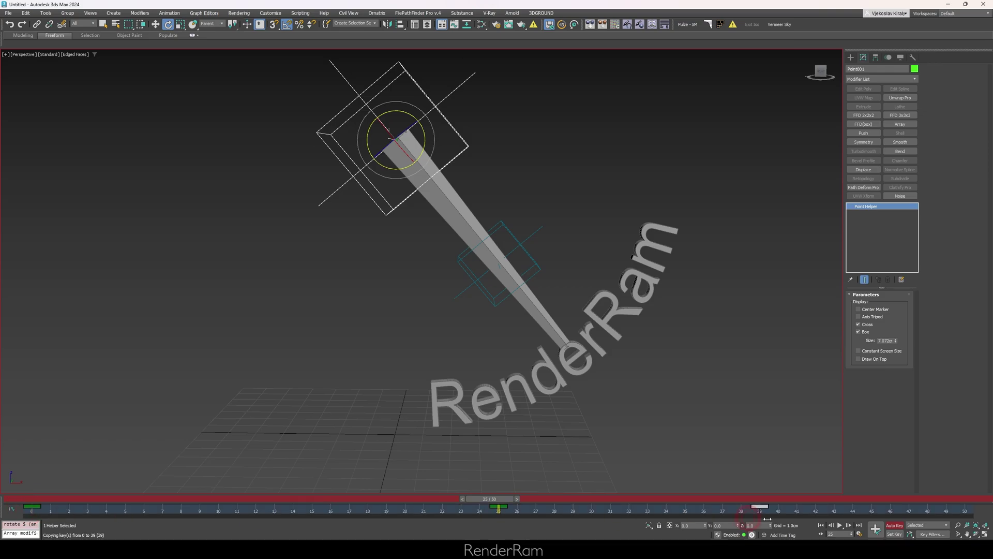
Open the Curve Editor for the large Point helper and examine the new X, Y and Z Rotation curves in turn
{"action": "key", "text": "ctrl+shift+c"}
{"action": "left_click", "coordinate": [548, 349]}
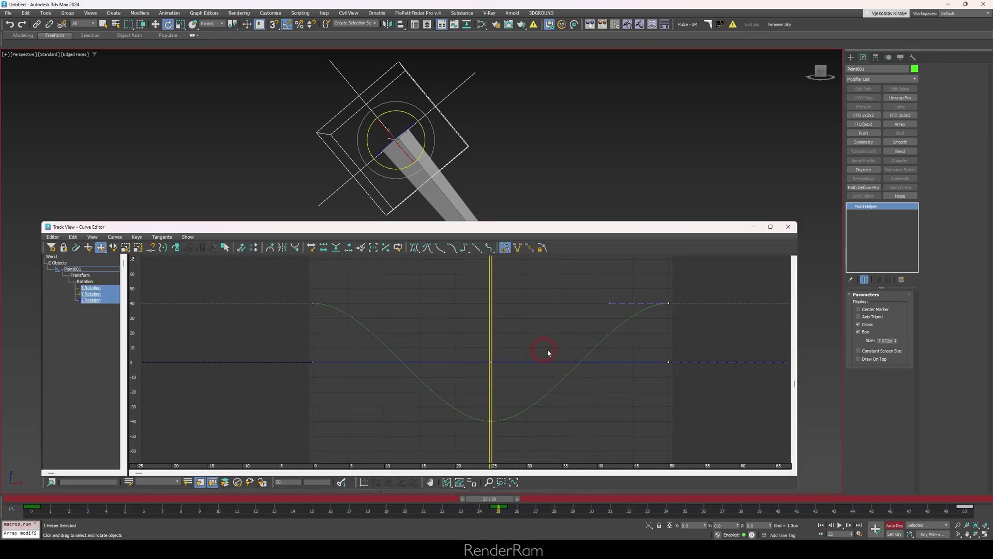
{"action": "left_click", "coordinate": [88, 288]}
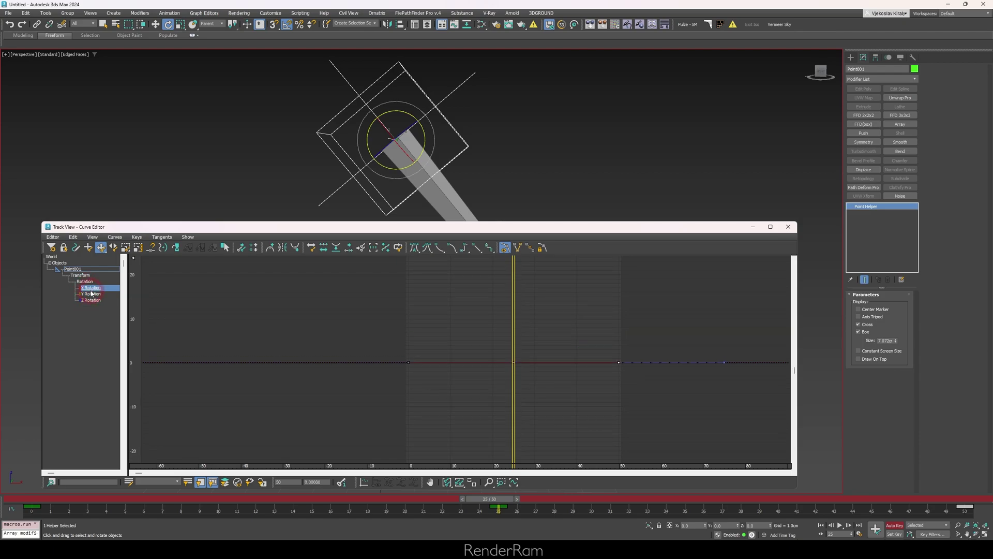
{"action": "left_click", "coordinate": [92, 294]}
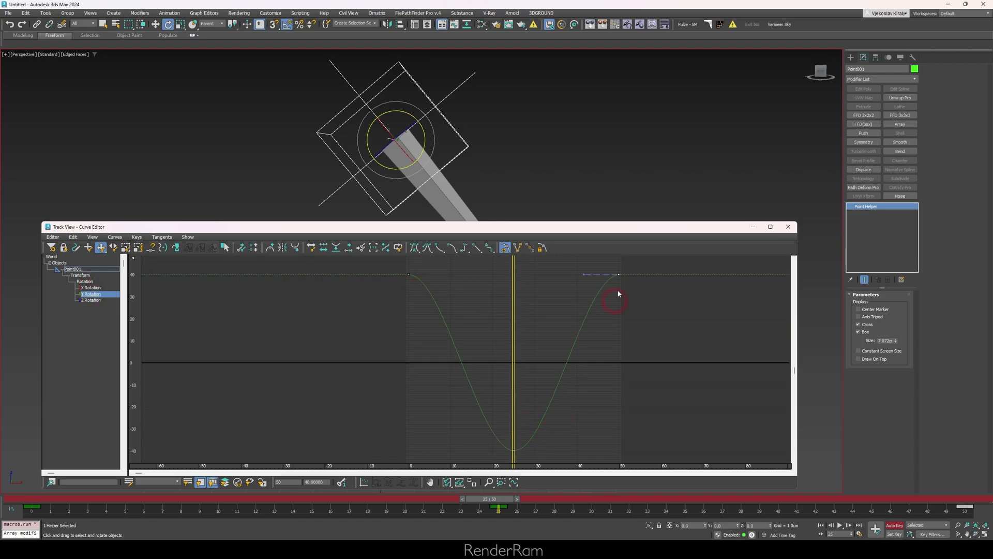
{"action": "left_click", "coordinate": [91, 300]}
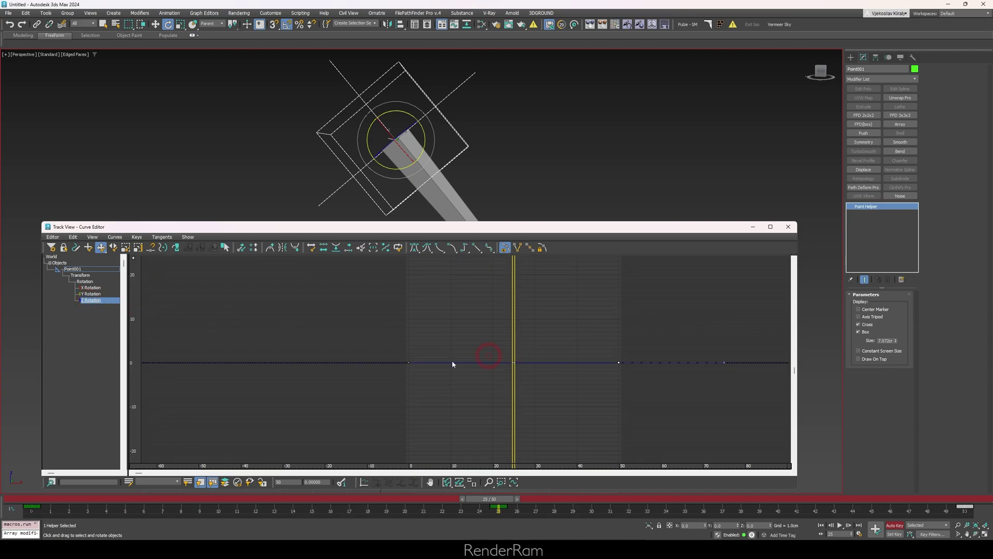
Select the Y Rotation key at frame 25 and move the Curve Editor aside to uncover the pendulum
{"action": "left_click", "coordinate": [91, 294]}
{"action": "left_click_drag", "start_coordinate": [475, 236], "coordinate": [176, 230]}
{"action": "left_click", "coordinate": [213, 444]}
{"action": "mouse_move", "coordinate": [214, 444]}
{"action": "left_mouse_down"}
{"action": "mouse_move", "coordinate": [219, 373]}
{"action": "mouse_move", "coordinate": [221, 454]}
{"action": "mouse_move", "coordinate": [217, 356]}
{"action": "mouse_move", "coordinate": [220, 445]}
{"action": "left_mouse_up"}
{"action": "scroll", "coordinate": [221, 381], "scroll_direction": "right", "scroll_amount": 5}
{"action": "left_click_drag", "start_coordinate": [262, 214], "coordinate": [188, 202]}
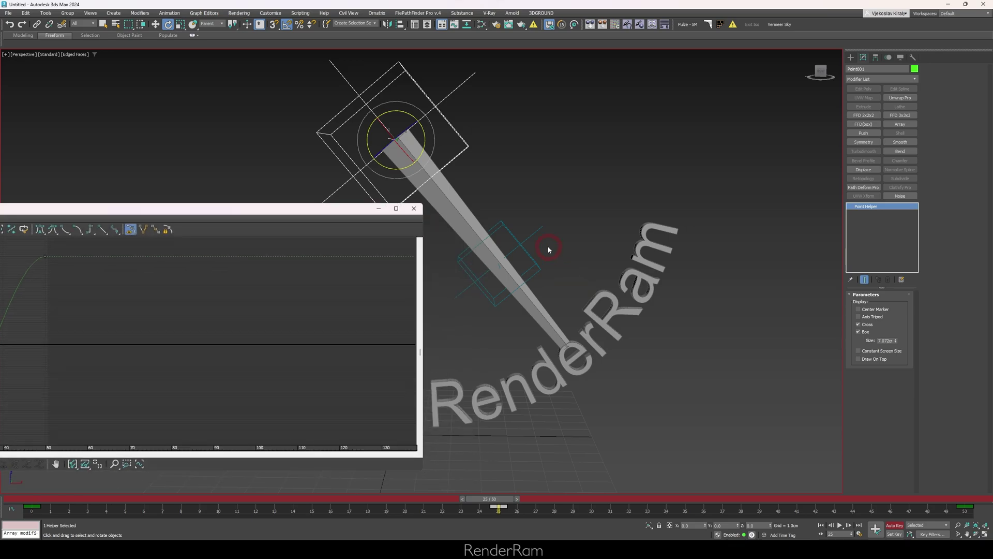
Select the small Point helper and step through frames to examine how its parent-oriented move axes follow the swing
{"action": "left_click", "coordinate": [514, 239]}
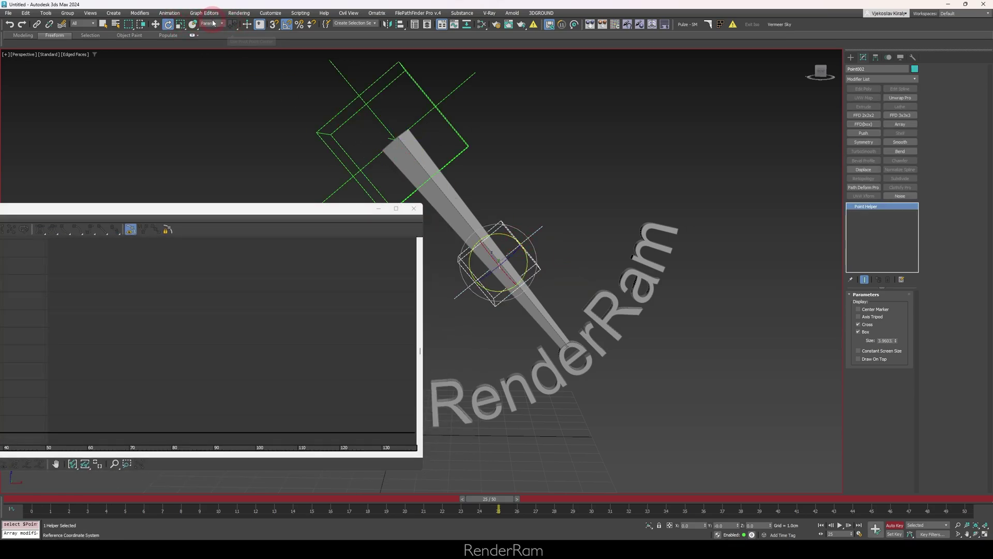
{"action": "key", "text": "w"}
{"action": "left_click", "coordinate": [520, 282]}
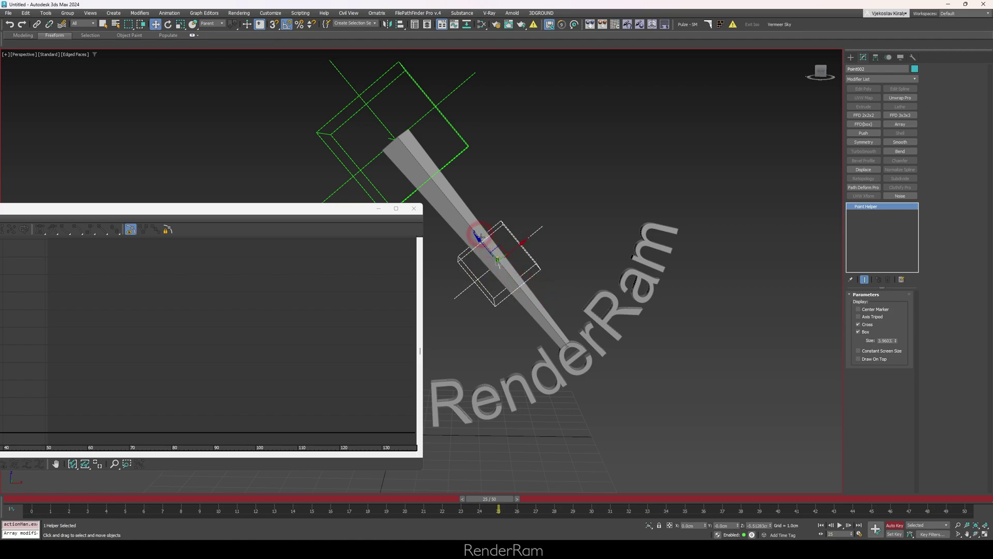
{"action": "left_click", "coordinate": [392, 144]}
{"action": "left_click", "coordinate": [379, 124]}
{"action": "key", "text": "period"}
{"action": "key", "text": "period"}
{"action": "key", "text": "period"}
{"action": "key", "text": "period"}
{"action": "key", "text": "period"}
{"action": "key", "text": "period"}
{"action": "key", "text": "period"}
{"action": "key", "text": "period"}
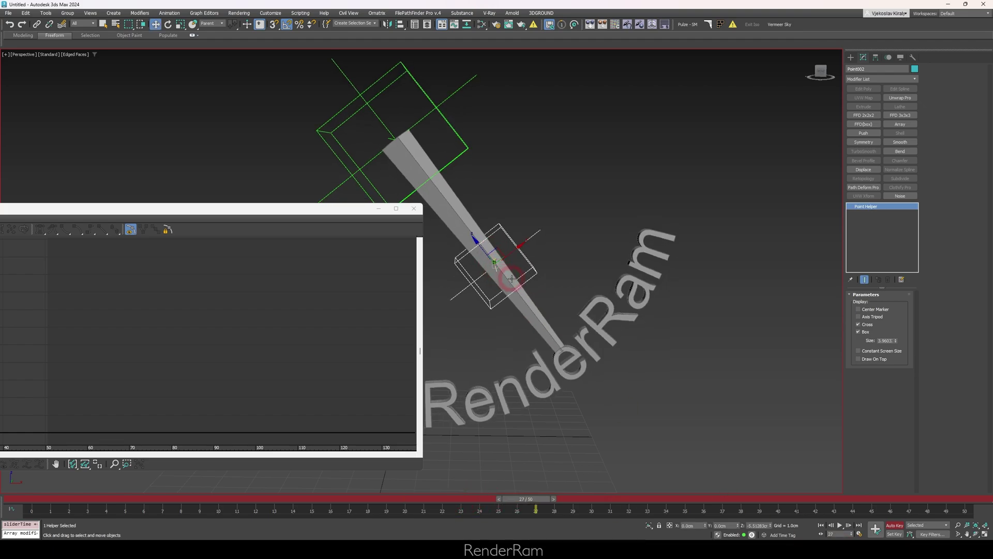
{"action": "left_click", "coordinate": [515, 282]}
At frame 50, rotate the small Point helper -360° about its Z axis to key a full spin
{"action": "key", "text": "comma"}
{"action": "key", "text": "comma"}
{"action": "key", "text": "comma"}
{"action": "key", "text": "comma"}
{"action": "key", "text": "comma"}
{"action": "key", "text": "comma"}
{"action": "key", "text": "comma"}
{"action": "key", "text": "comma"}
{"action": "key", "text": "comma"}
{"action": "key", "text": "comma"}
{"action": "key", "text": "comma"}
{"action": "key", "text": "comma"}
{"action": "key", "text": "comma"}
{"action": "key", "text": "comma"}
{"action": "key", "text": "comma"}
{"action": "key", "text": "comma"}
{"action": "key", "text": "comma"}
{"action": "key", "text": "comma"}
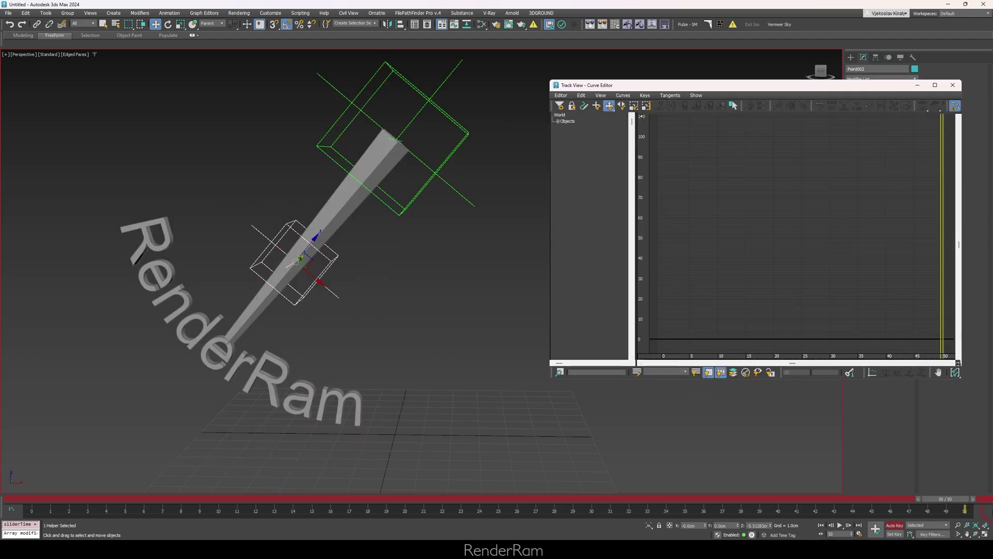
{"action": "key", "text": "e"}
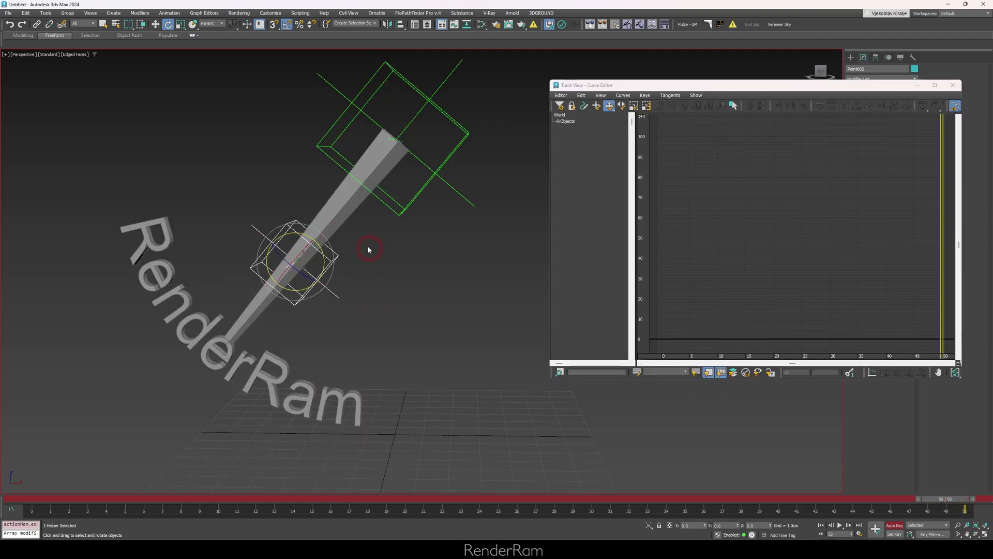
{"action": "left_click_drag", "start_coordinate": [305, 275], "coordinate": [216, 254]}
Examine the small Point helper's X, Y and Z Rotation curves in turn in the Curve Editor
{"action": "left_click", "coordinate": [601, 147]}
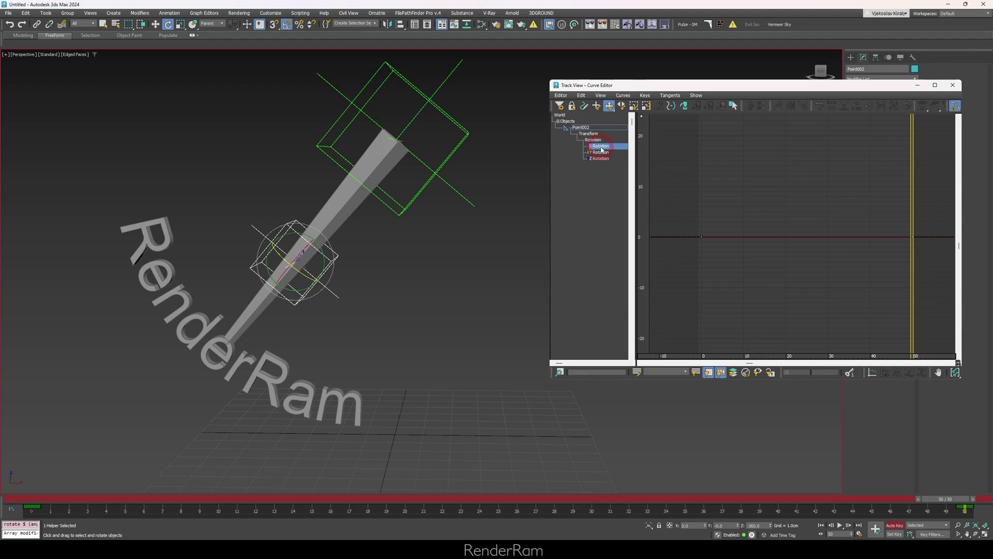
{"action": "left_click", "coordinate": [600, 152]}
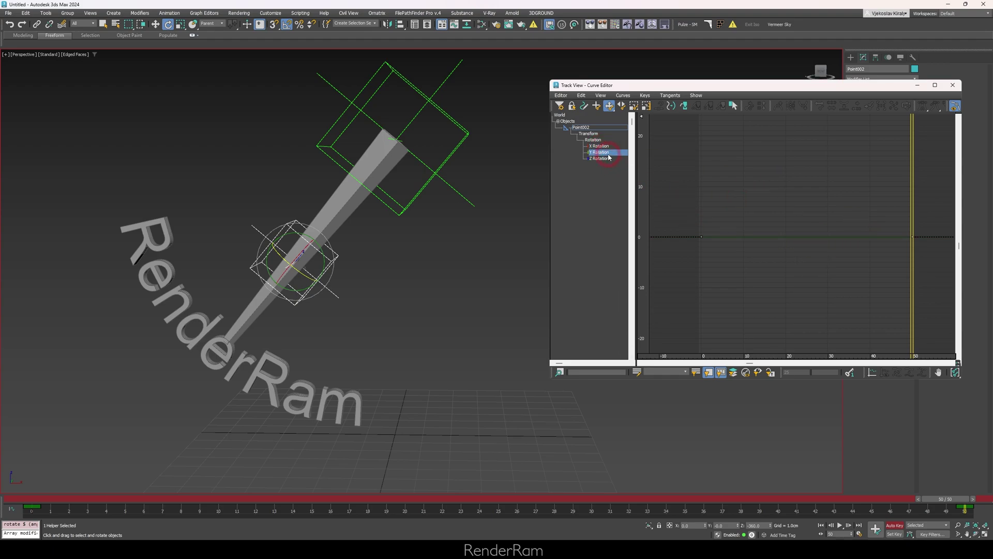
{"action": "left_click", "coordinate": [601, 158]}
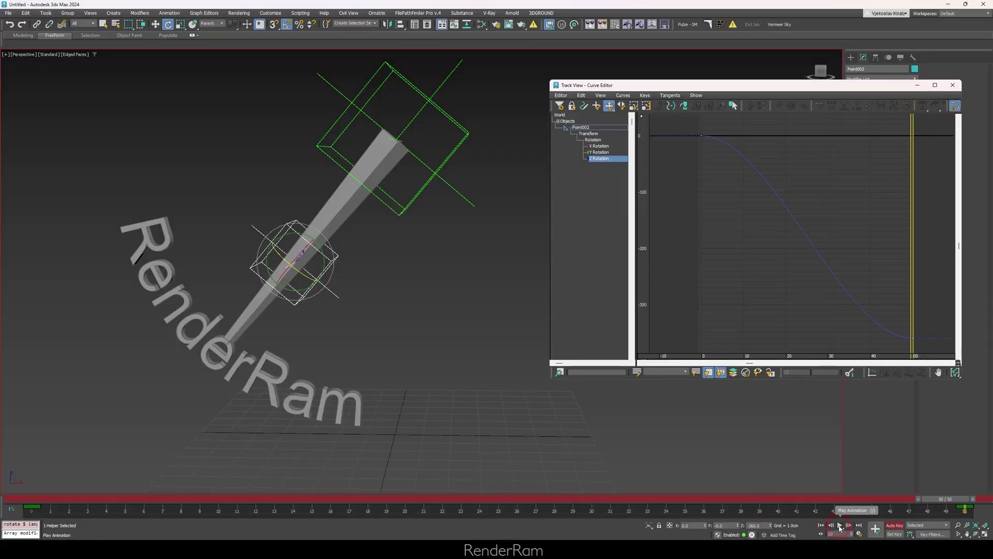
Play the animation to review the pendulum swinging and spinning around its own axis, and stop playback
{"action": "left_click", "coordinate": [840, 525]}
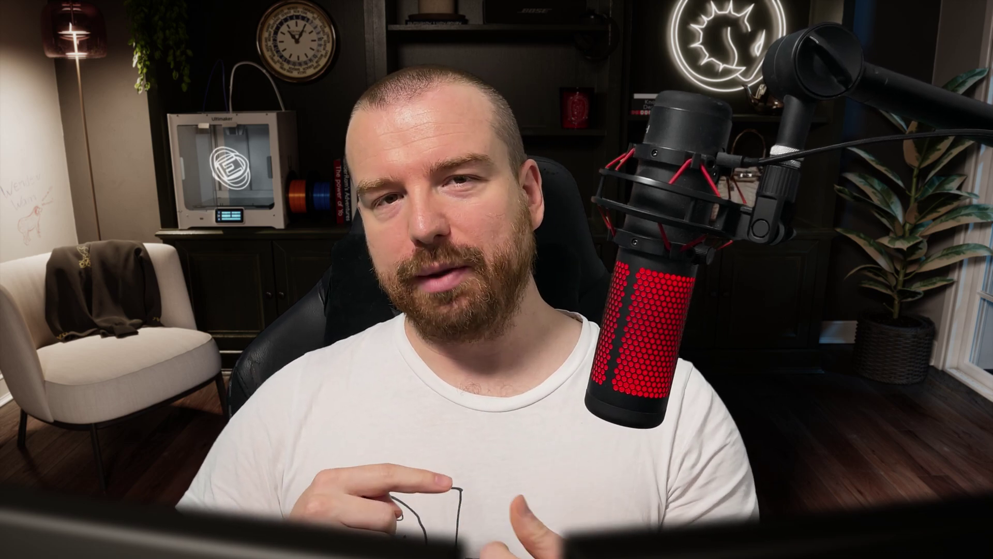
{"action": "left_click", "coordinate": [839, 525]}
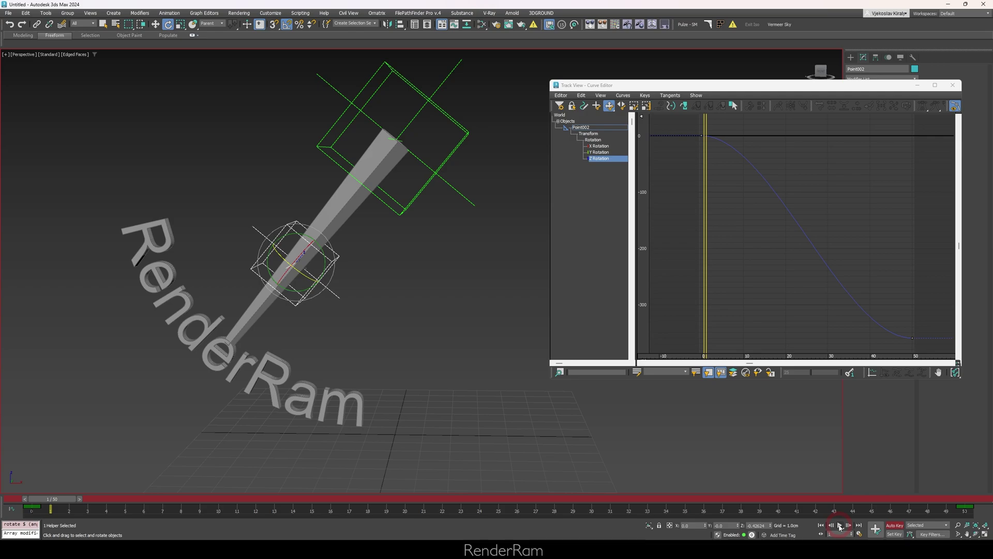
{"action": "left_click", "coordinate": [840, 526]}
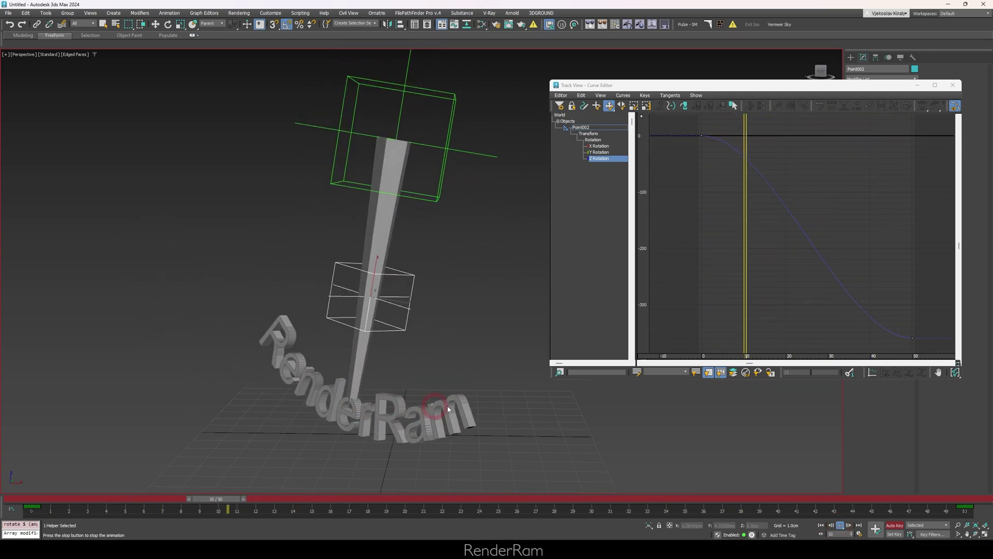
{"action": "key", "text": "e"}
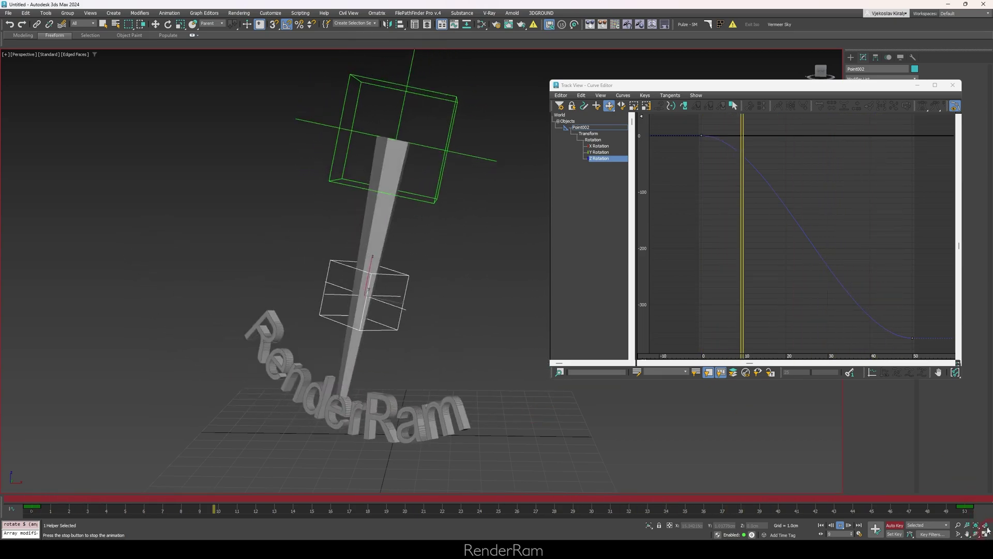
Select both keys of the Z Rotation curve and reposition the Curve Editor
{"action": "left_click", "coordinate": [698, 140]}
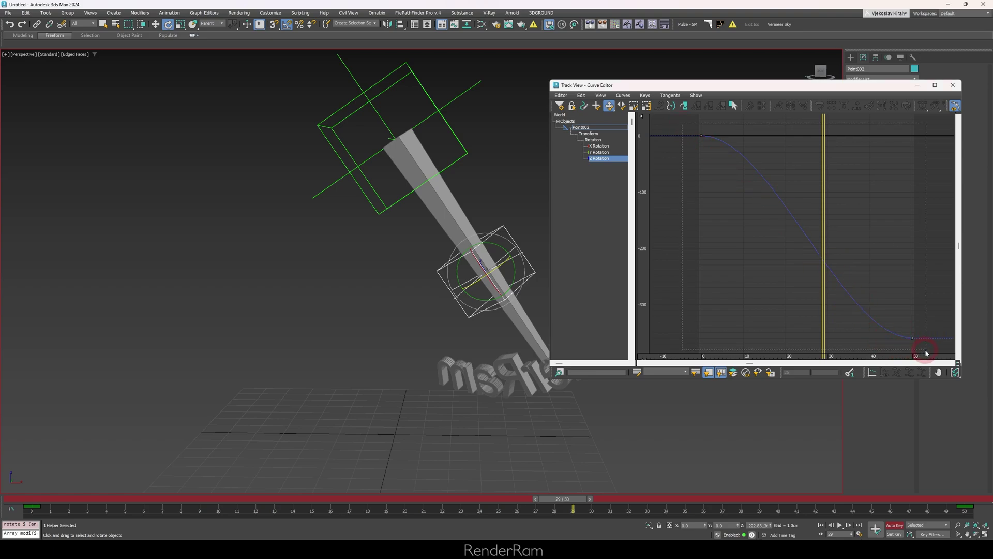
{"action": "left_click_drag", "start_coordinate": [925, 352], "coordinate": [925, 351]}
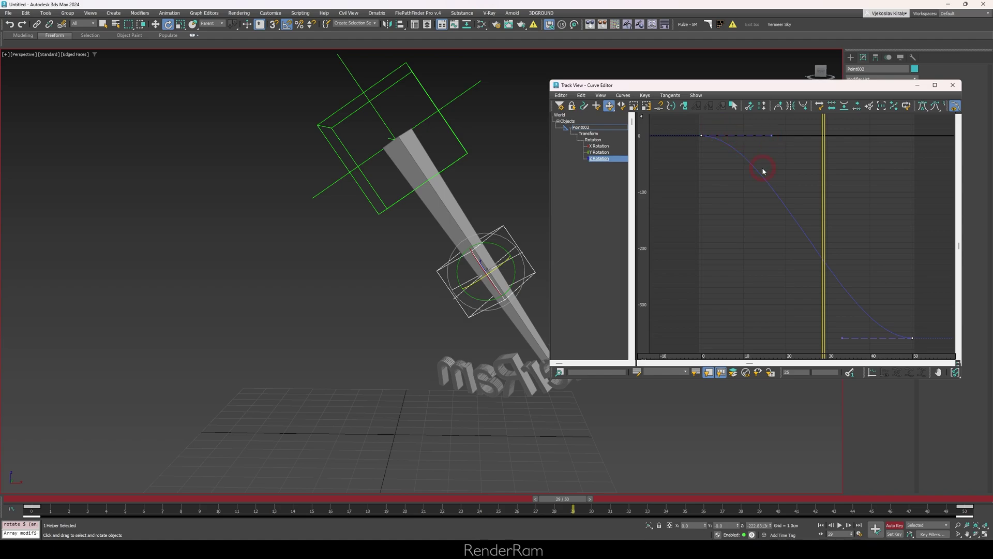
{"action": "left_click_drag", "start_coordinate": [857, 89], "coordinate": [748, 92]}
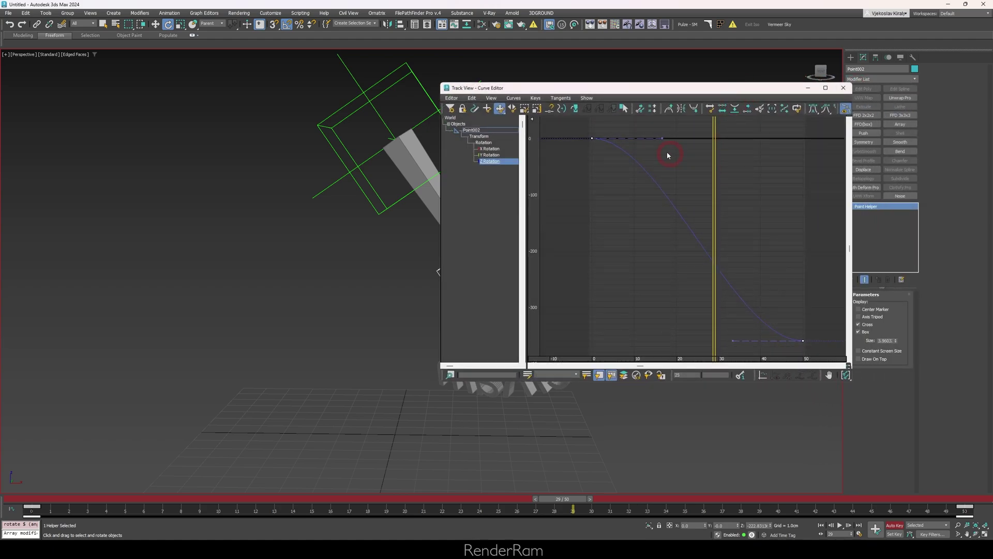
Try to straighten the Z Rotation curve by reshaping the tangent handles of its start and end keys
{"action": "left_click", "coordinate": [681, 154]}
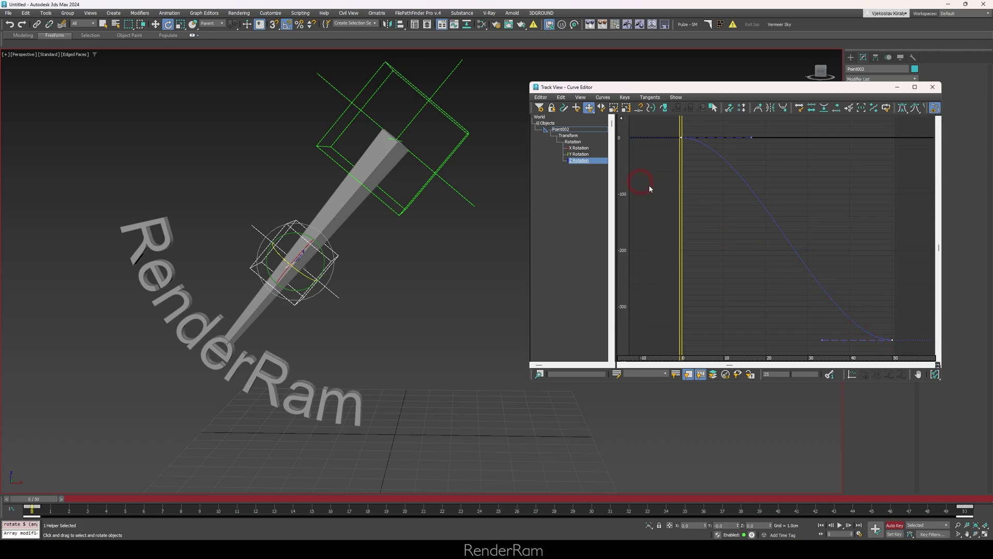
{"action": "left_click_drag", "start_coordinate": [680, 197], "coordinate": [664, 212]}
{"action": "left_click", "coordinate": [840, 525]}
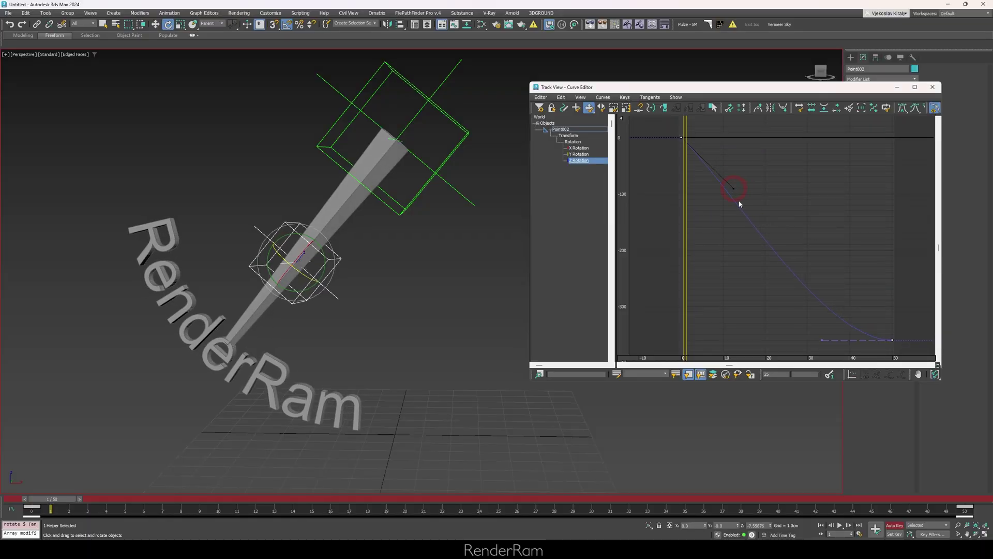
{"action": "left_click_drag", "start_coordinate": [823, 342], "coordinate": [781, 211]}
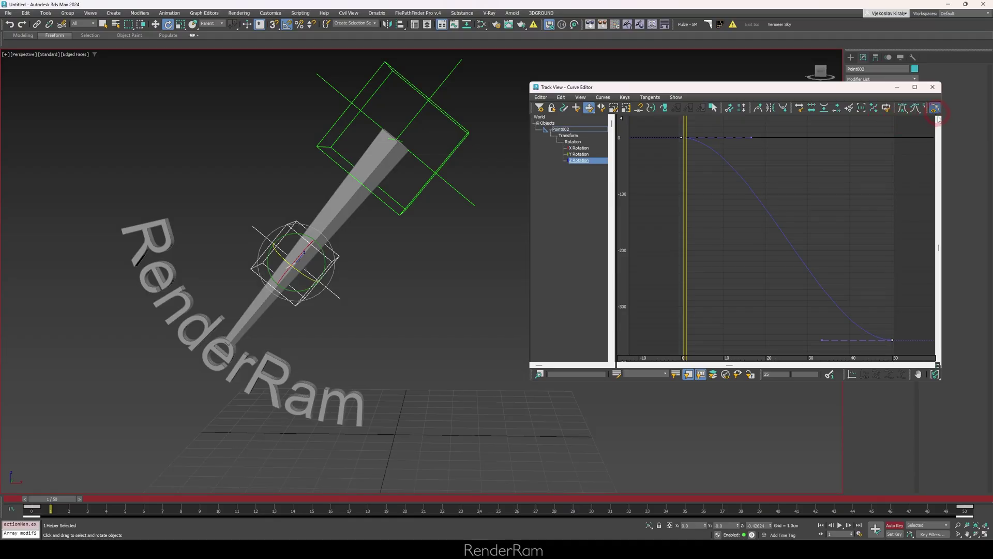
Widen the Curve Editor and set the tangents of both Z Rotation keys to Linear
{"action": "left_click_drag", "start_coordinate": [938, 118], "coordinate": [924, 165]}
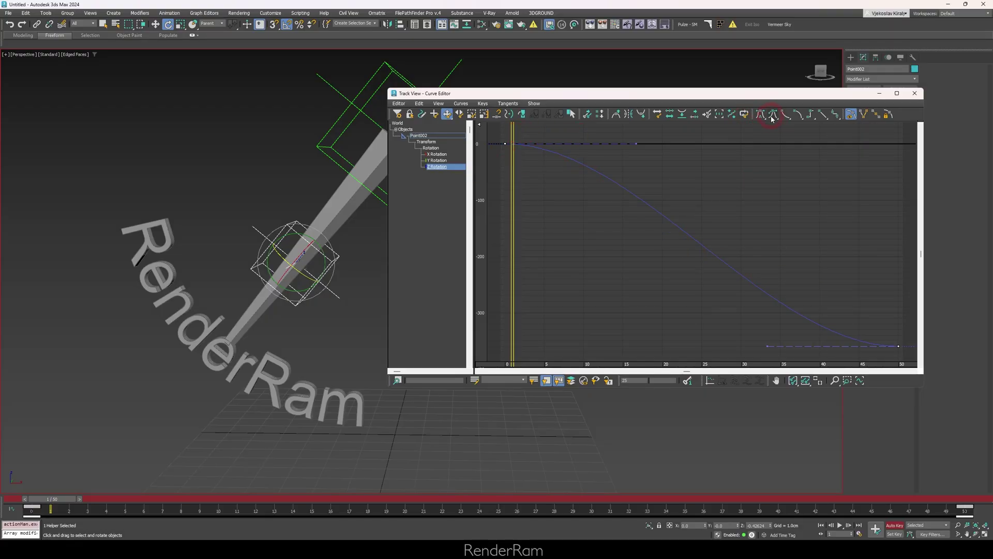
{"action": "left_click", "coordinate": [838, 114]}
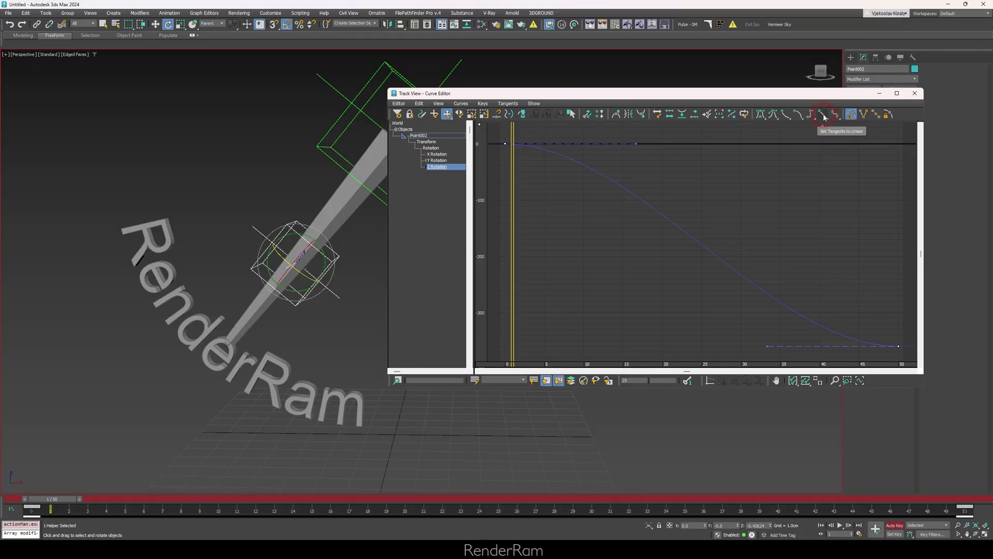
{"action": "left_click", "coordinate": [825, 115]}
{"action": "left_click", "coordinate": [715, 196]}
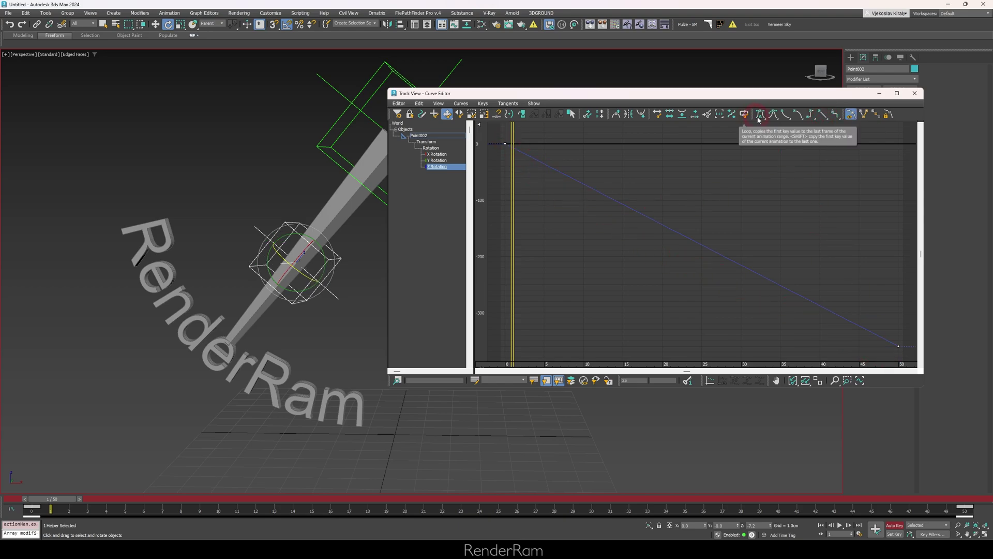
Open the key info of the Z Rotation key at frame 0, examine its In and Out tangent types, and close it
{"action": "left_click", "coordinate": [506, 143]}
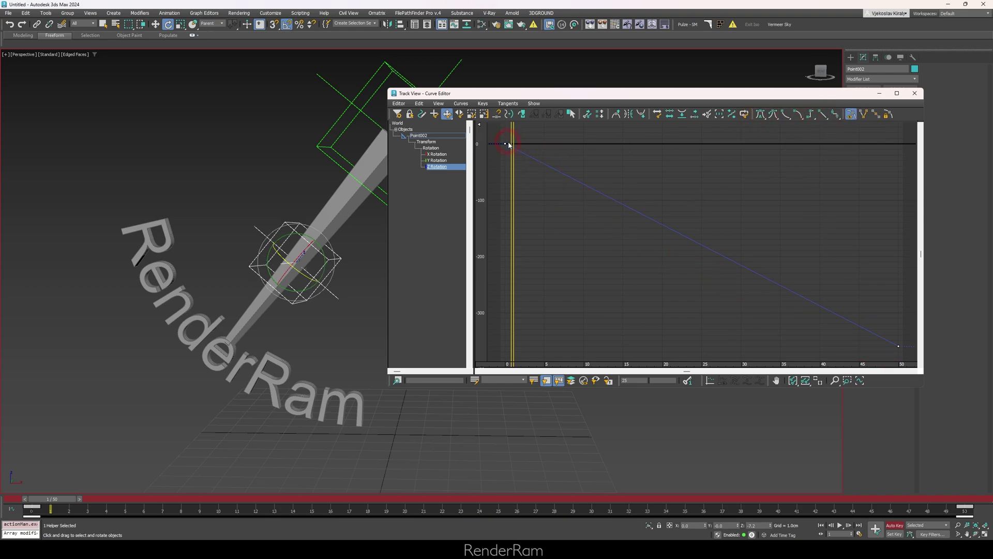
{"action": "right_click", "coordinate": [505, 143]}
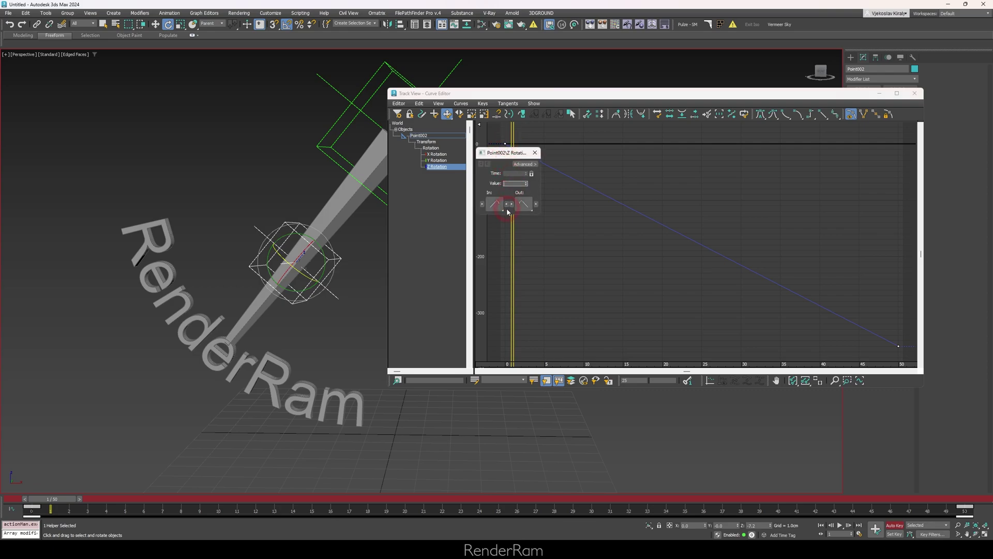
{"action": "left_click_drag", "start_coordinate": [506, 207], "coordinate": [570, 199]}
{"action": "left_click", "coordinate": [565, 244]}
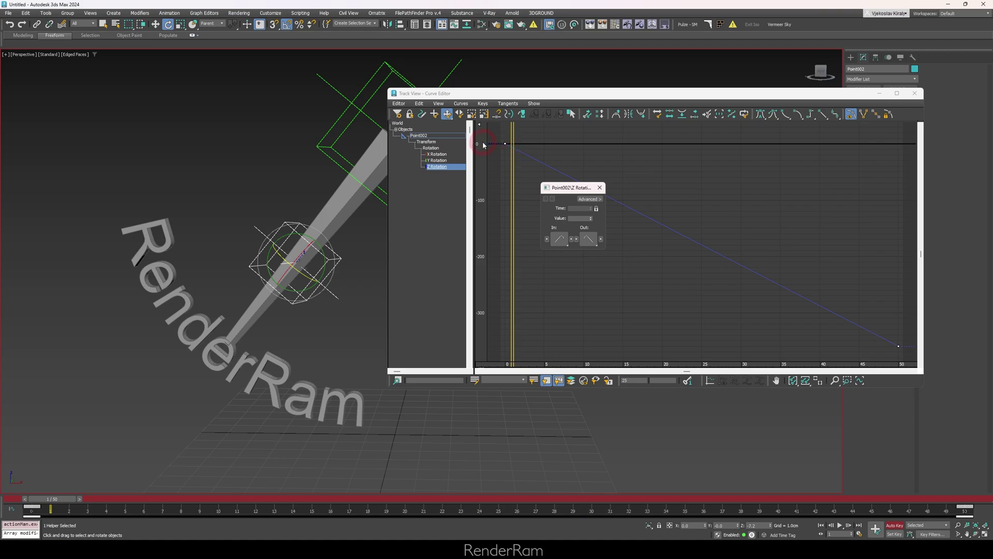
{"action": "left_click", "coordinate": [555, 239]}
{"action": "left_click", "coordinate": [593, 242]}
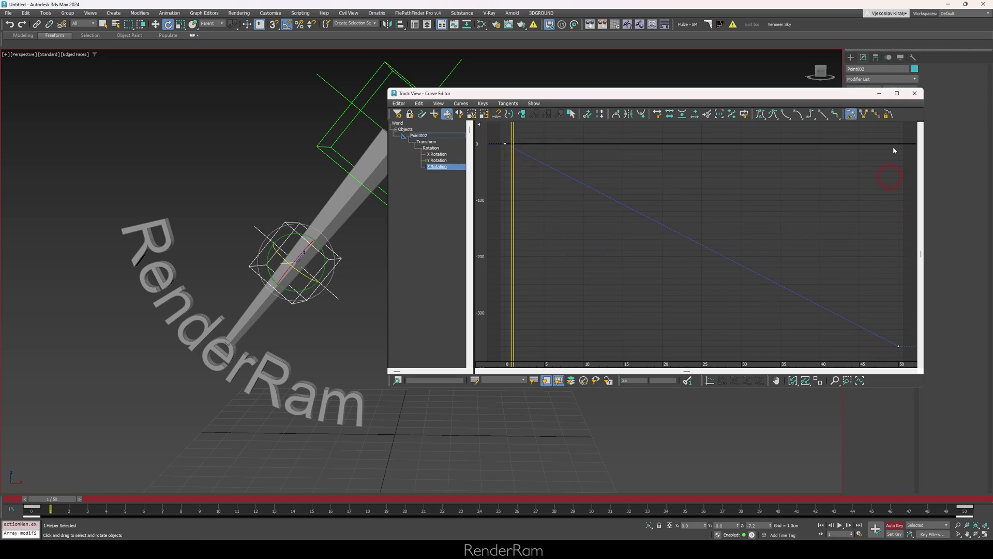
Close the Curve Editor and play the animation to review the constant-speed spin during the swing
{"action": "left_click", "coordinate": [914, 92]}
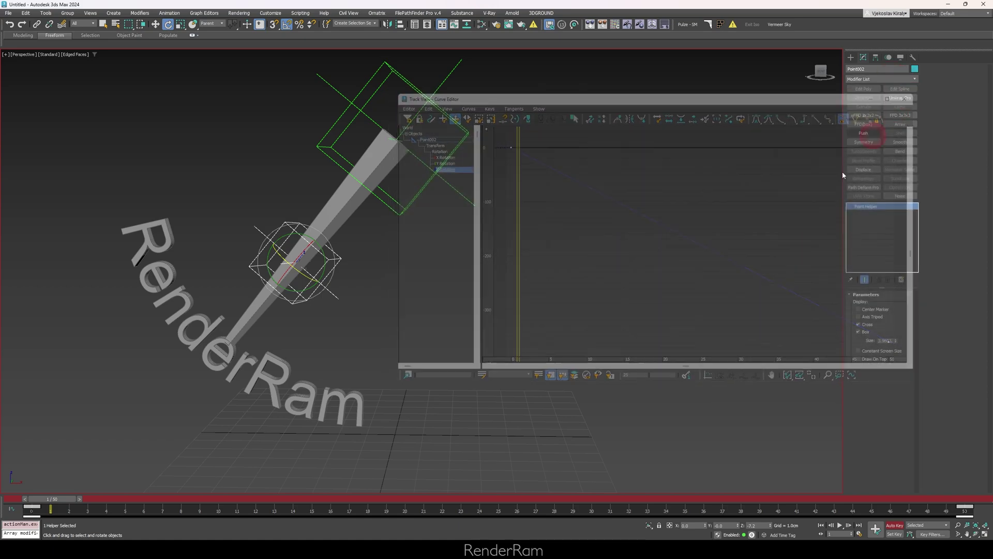
{"action": "left_click", "coordinate": [840, 526]}
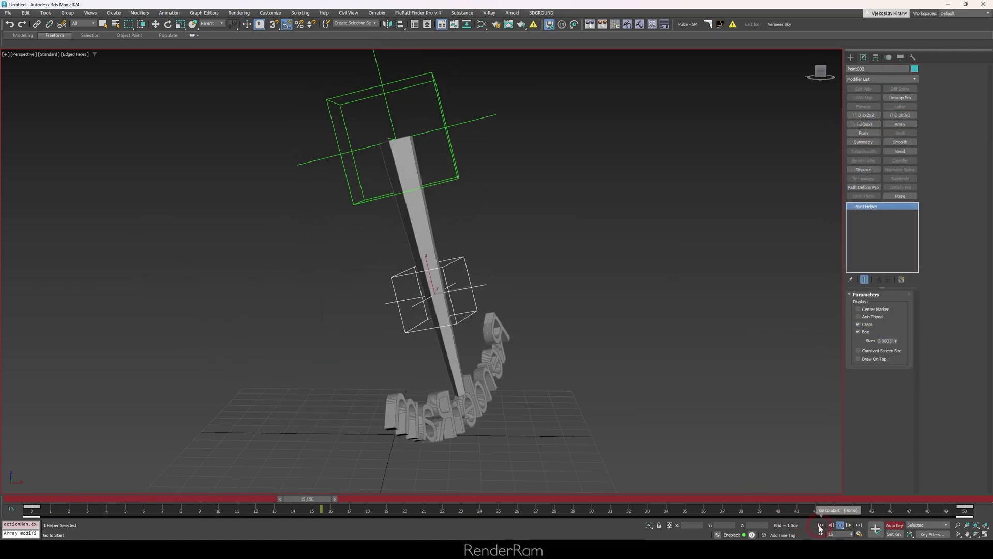